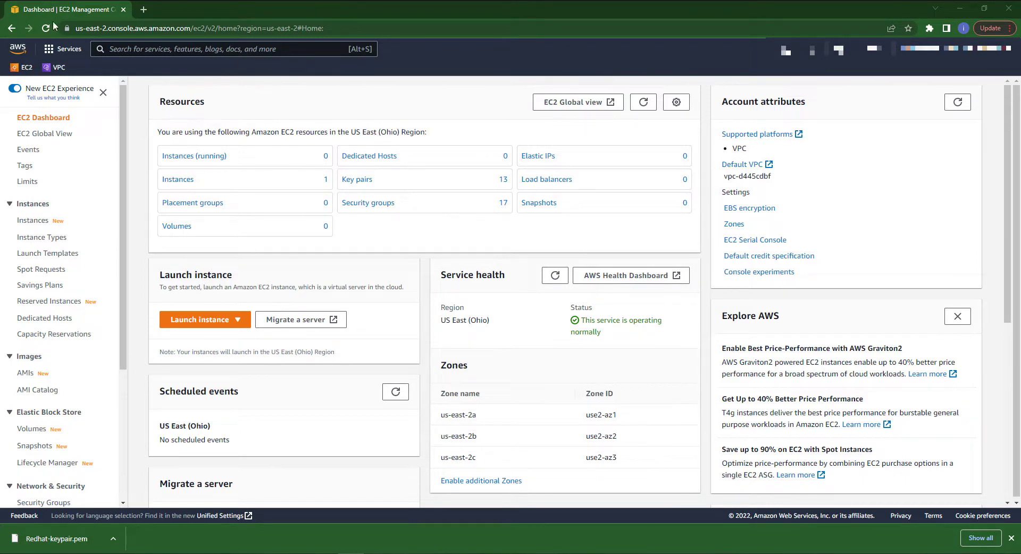
Open the EC2 console from Services and start launching a new instance, dismissing the new launch experience banner
click(67, 50)
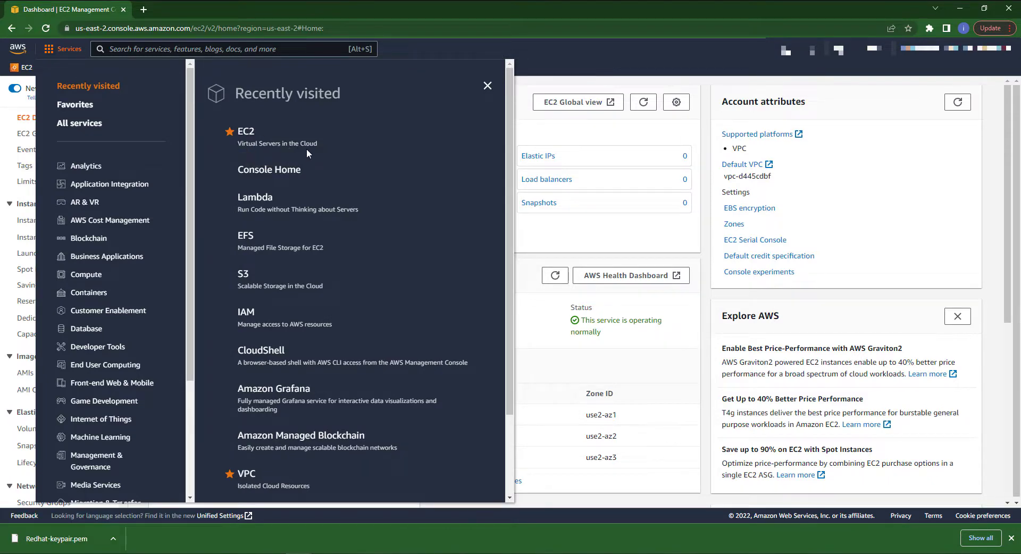
click(242, 133)
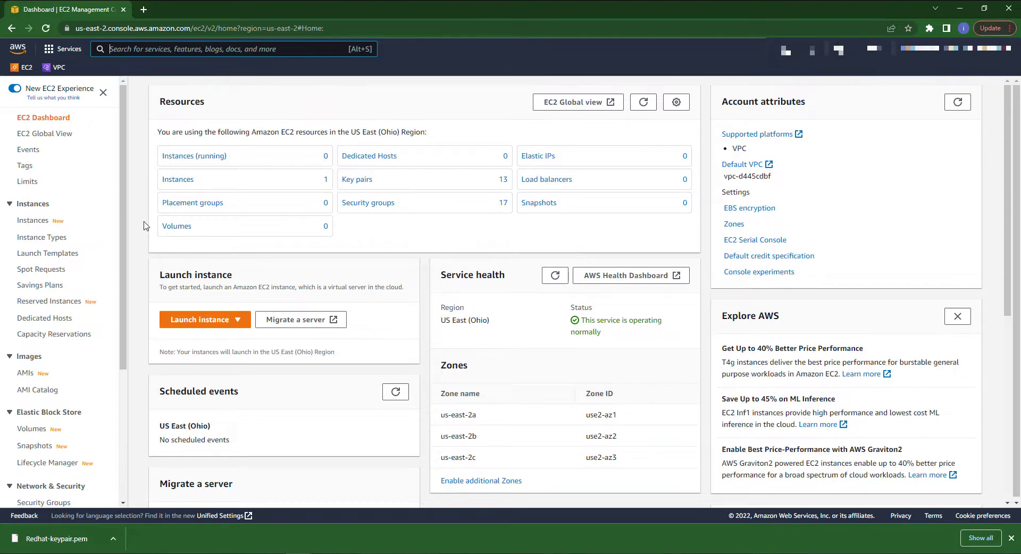
click(244, 321)
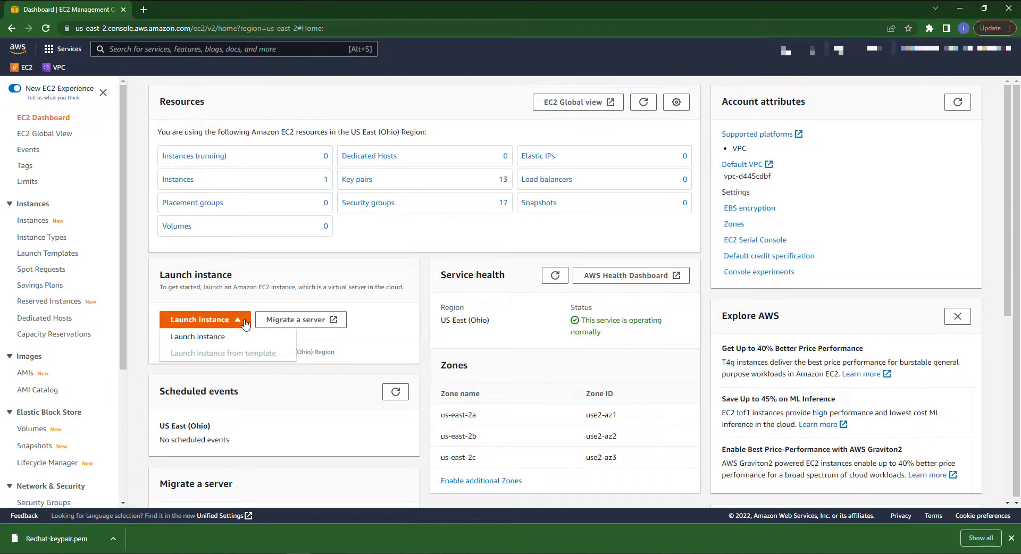
click(208, 337)
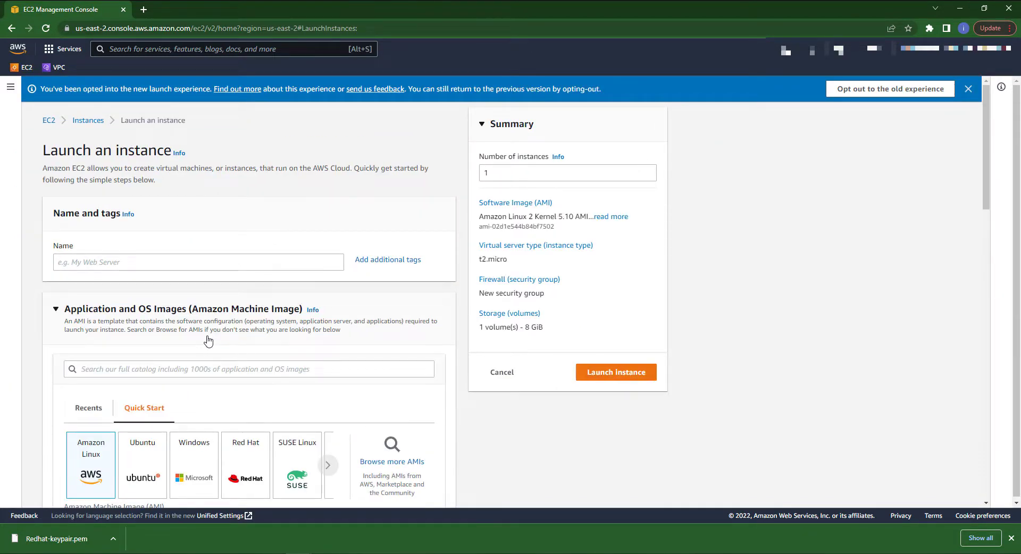
click(968, 89)
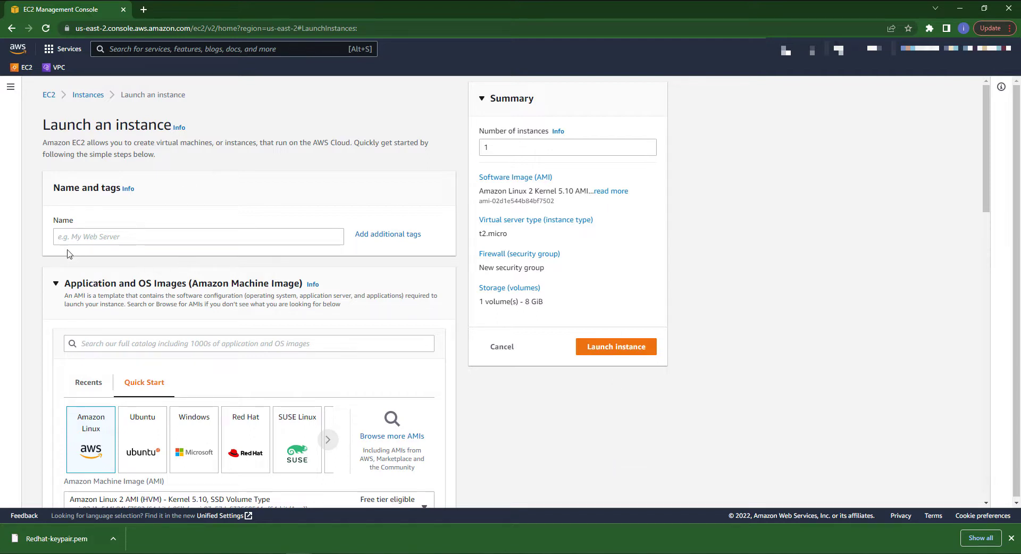
Name the new instance RHEL
click(60, 235)
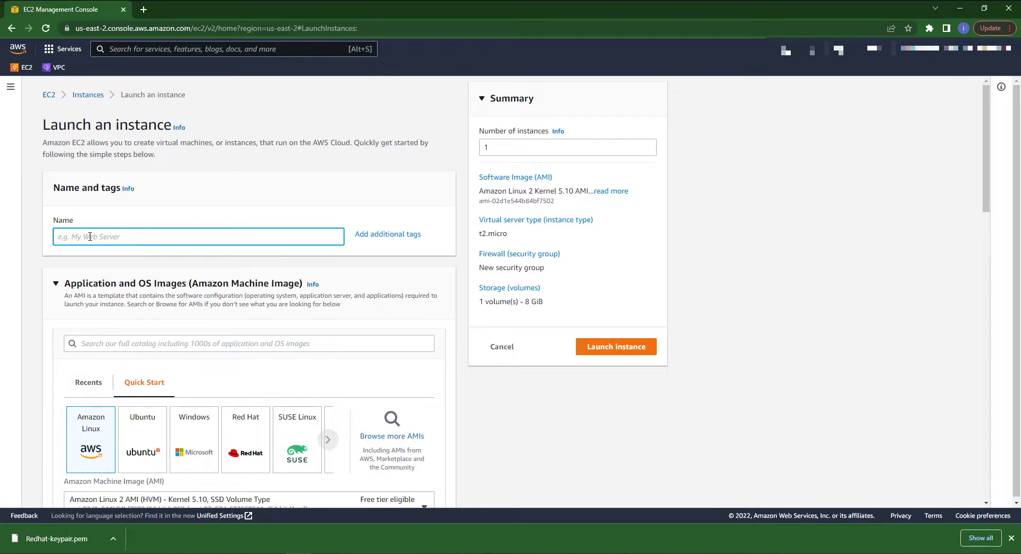
text(RHEL)
Search the AMI catalog for red hat and select Red Hat Enterprise Linux 8 (HVM), SSD Volume Type, 64-bit (x86)
click(119, 343)
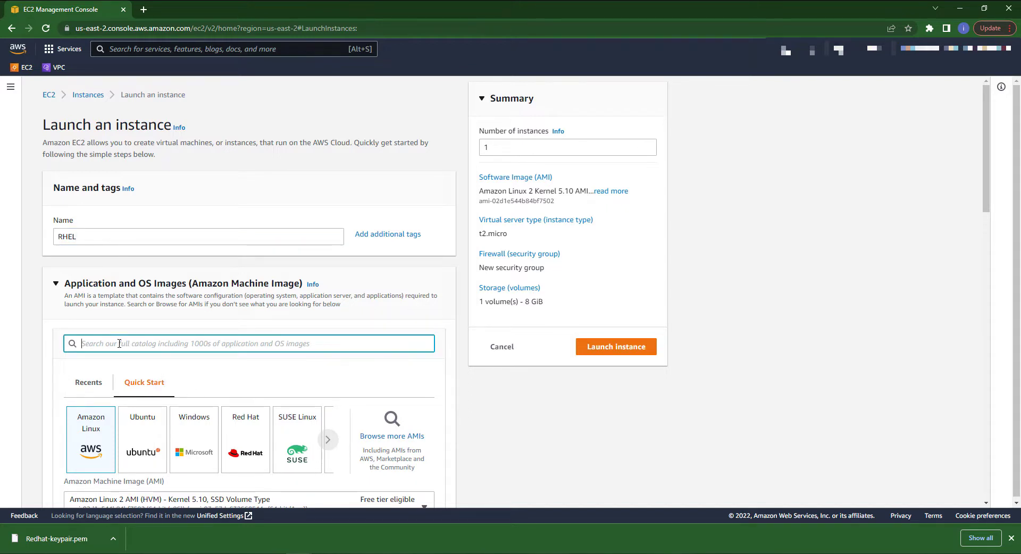
text(re)
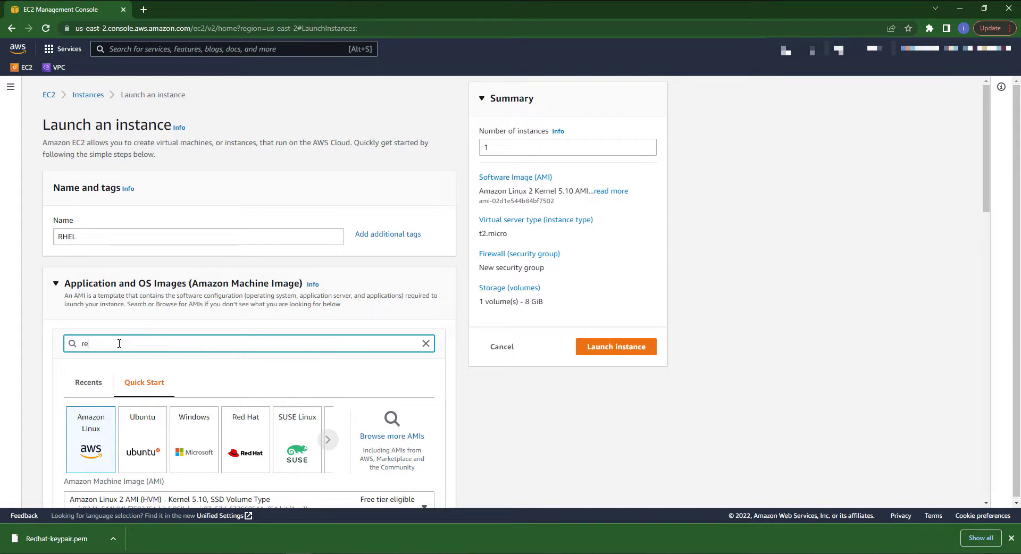
text(d hat)
key(Return)
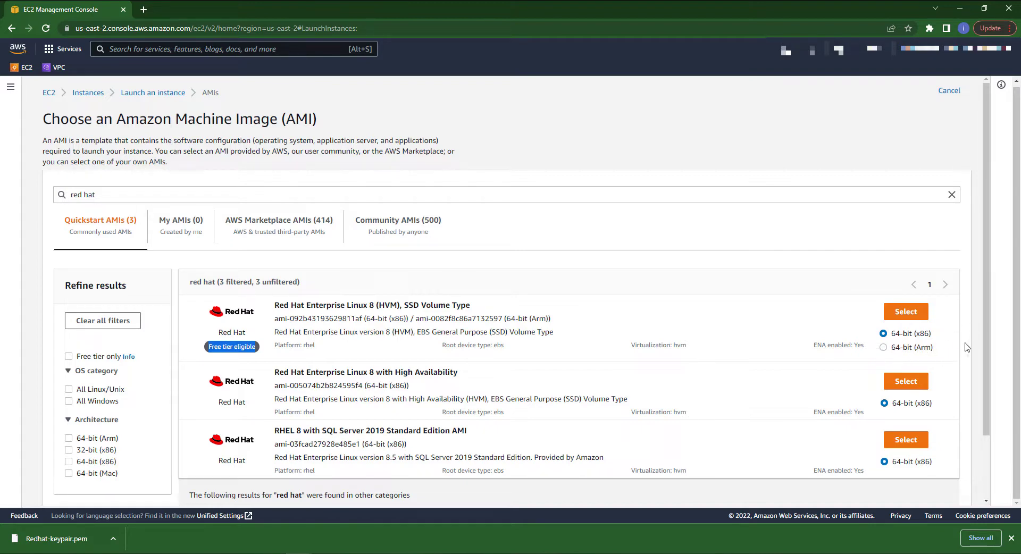
click(898, 318)
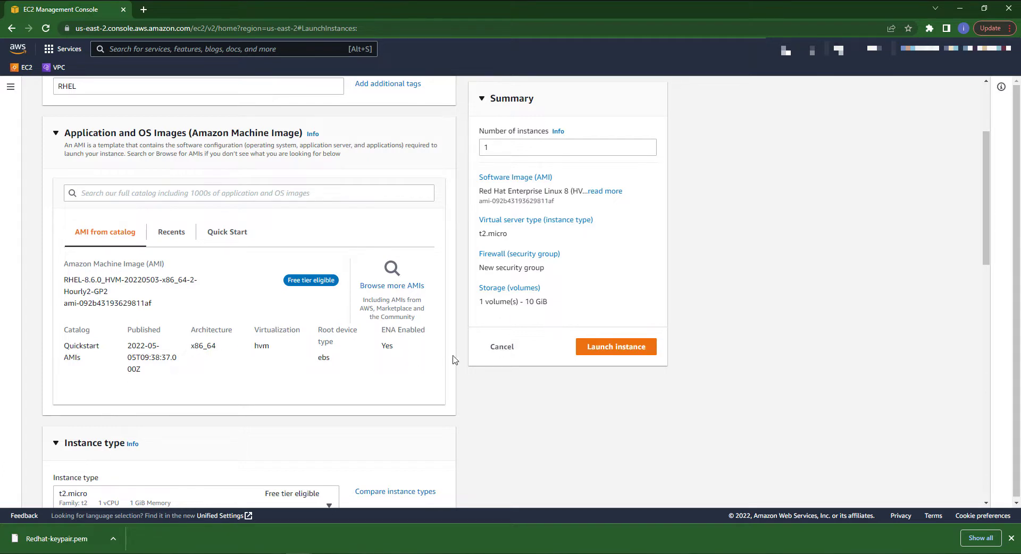
Choose the existing Redhat-keypair as the login key pair, closing the create key pair dialog unused
scroll(454, 360, down, 2)
scroll(455, 360, up, 2)
scroll(285, 324, down, 4)
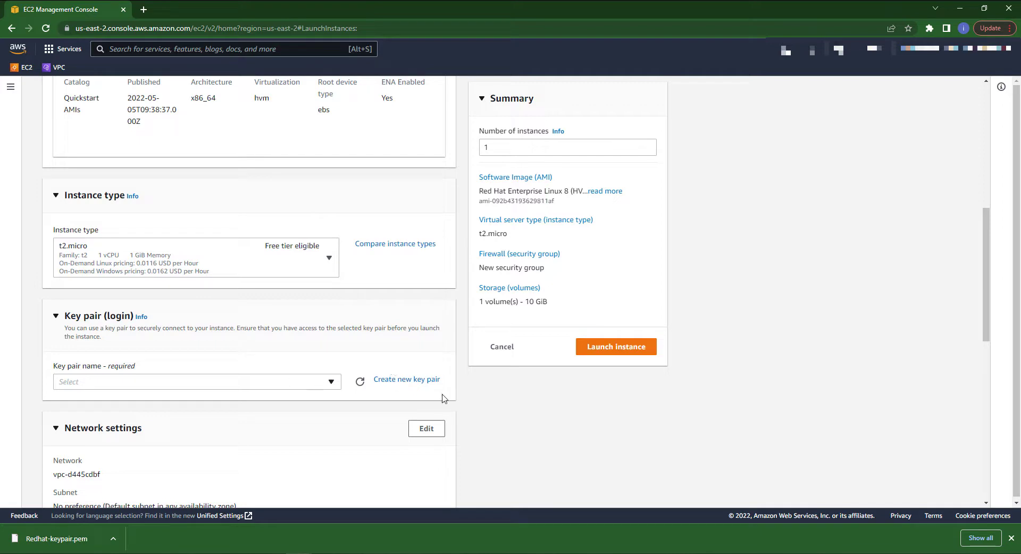
click(97, 384)
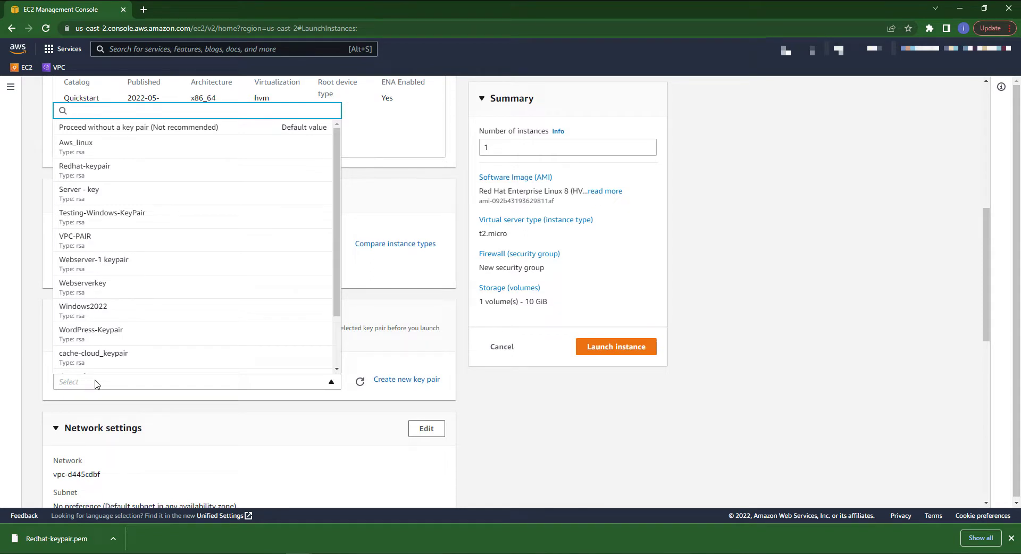
click(81, 169)
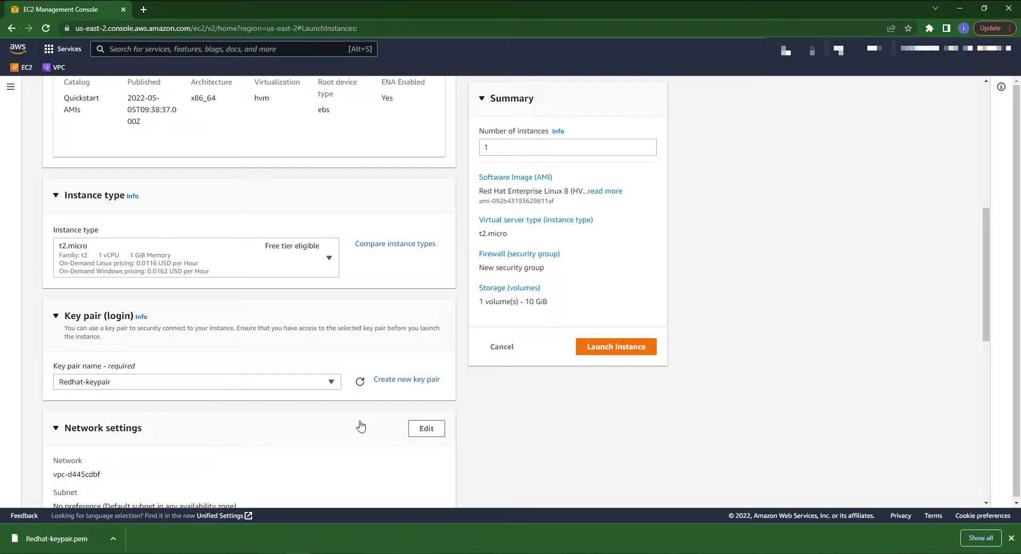
click(400, 381)
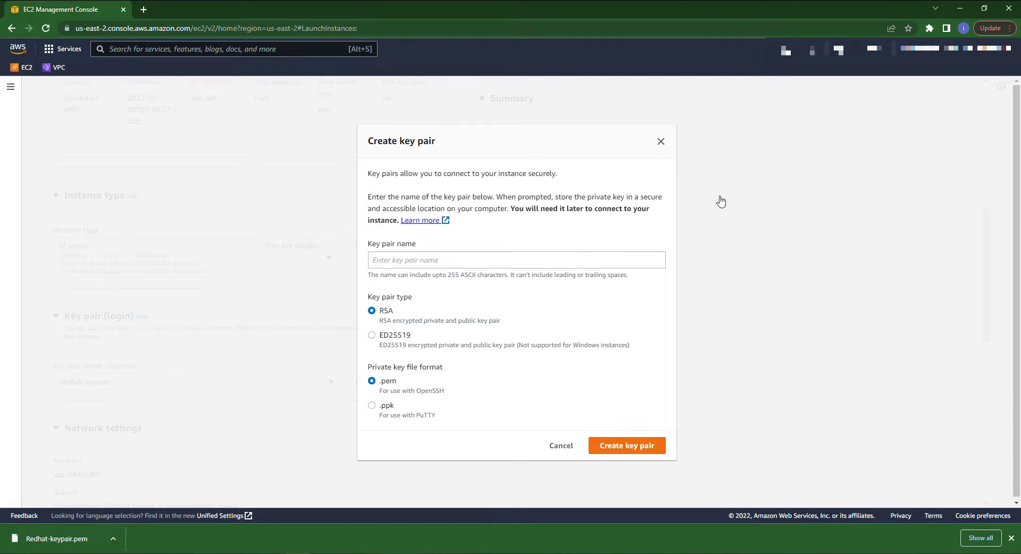
click(660, 141)
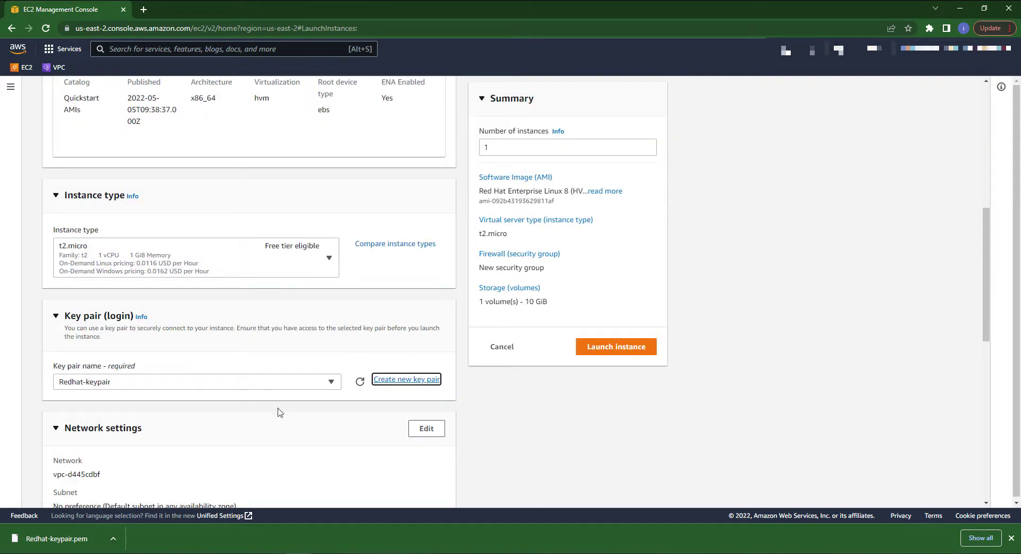
Dismiss the warning about SSH rules open to 0.0.0.0/0 in the network settings
scroll(197, 372, down, 5)
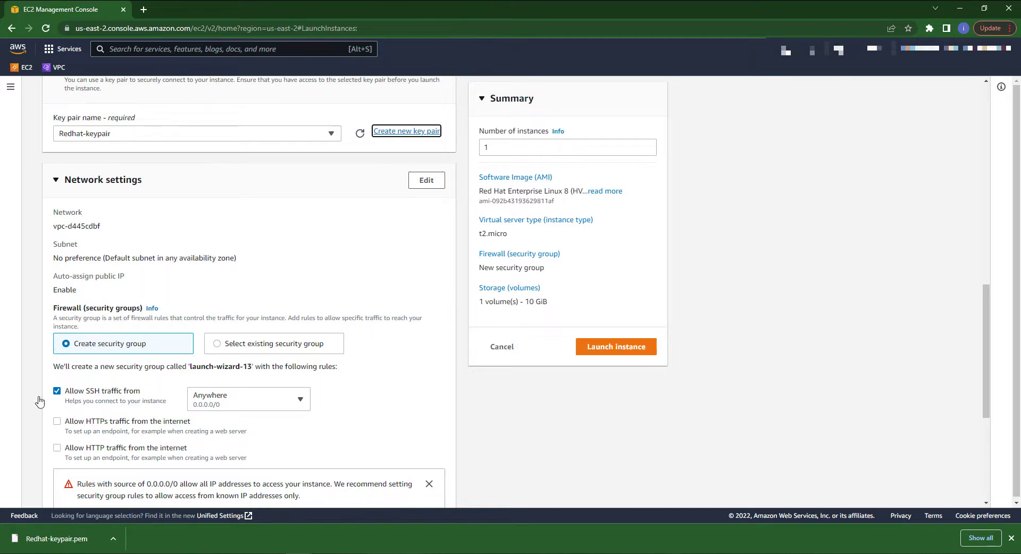
scroll(106, 398, down, 3)
scroll(105, 398, up, 3)
scroll(107, 397, down, 2)
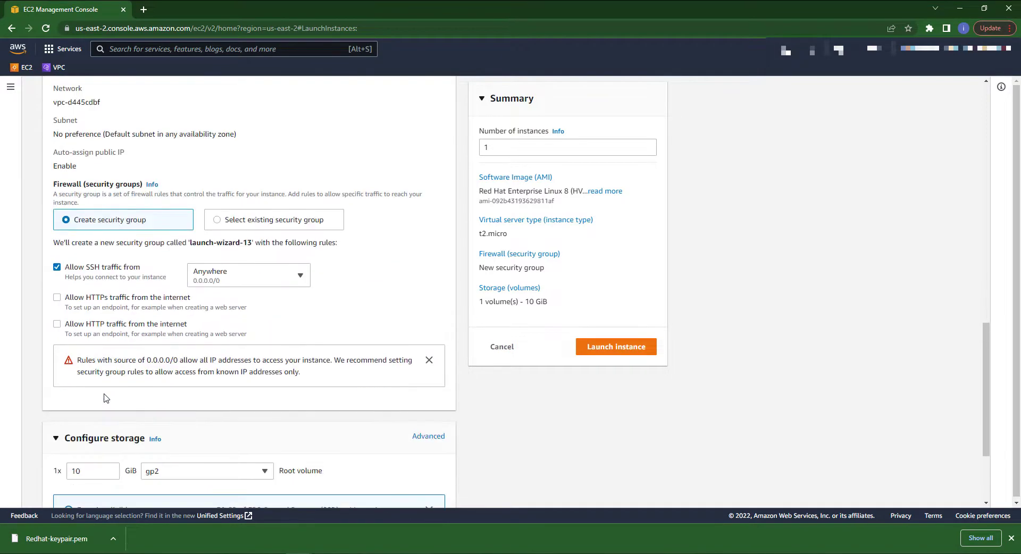
click(429, 360)
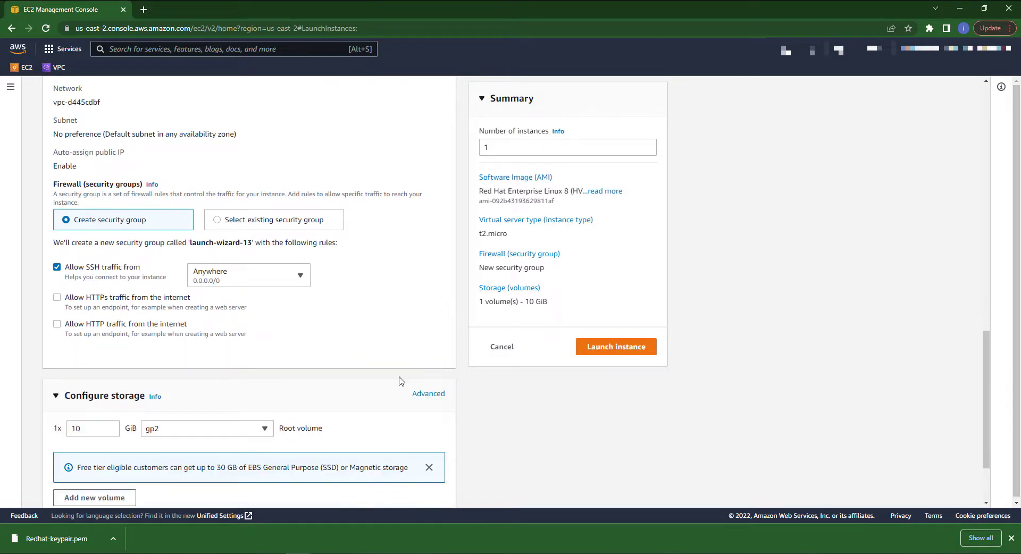
Edit network settings to keep a new security group, set its inbound rule type to All traffic, and dismiss the warning
click(252, 225)
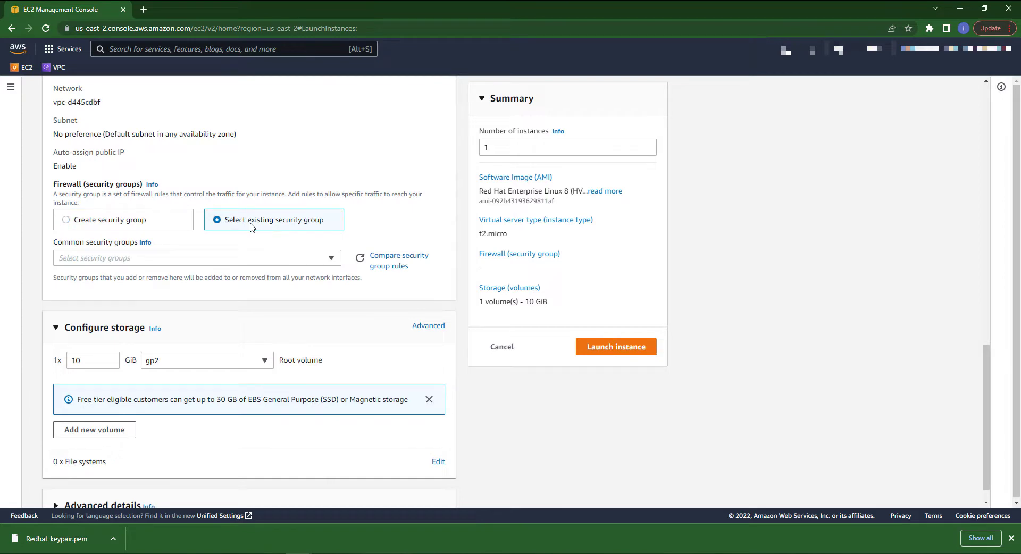
click(126, 222)
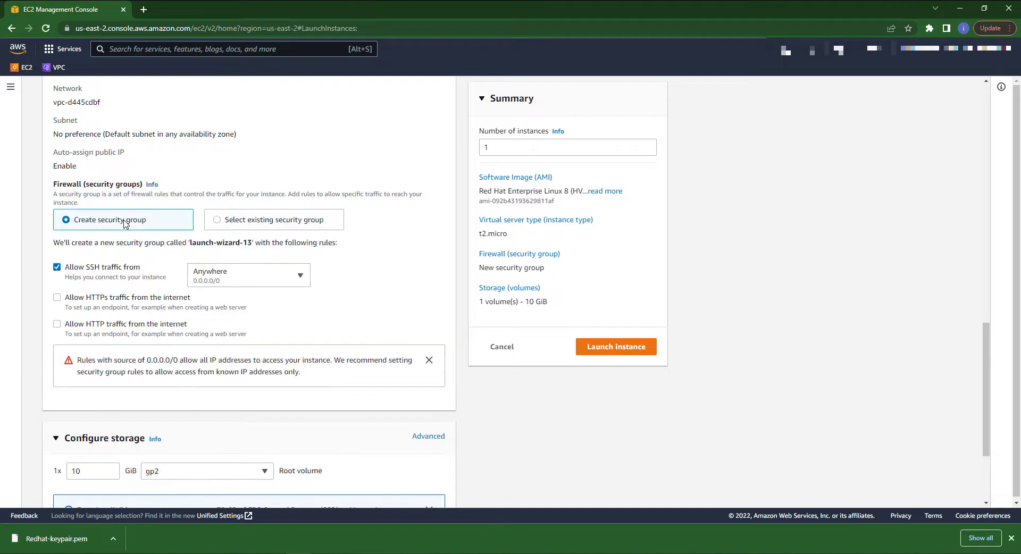
scroll(440, 234, up, 3)
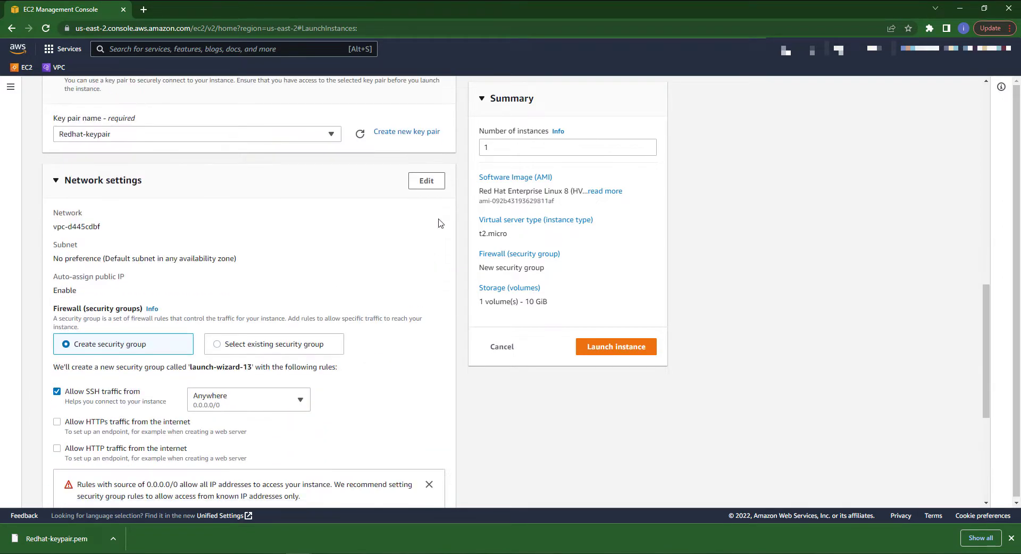
click(428, 184)
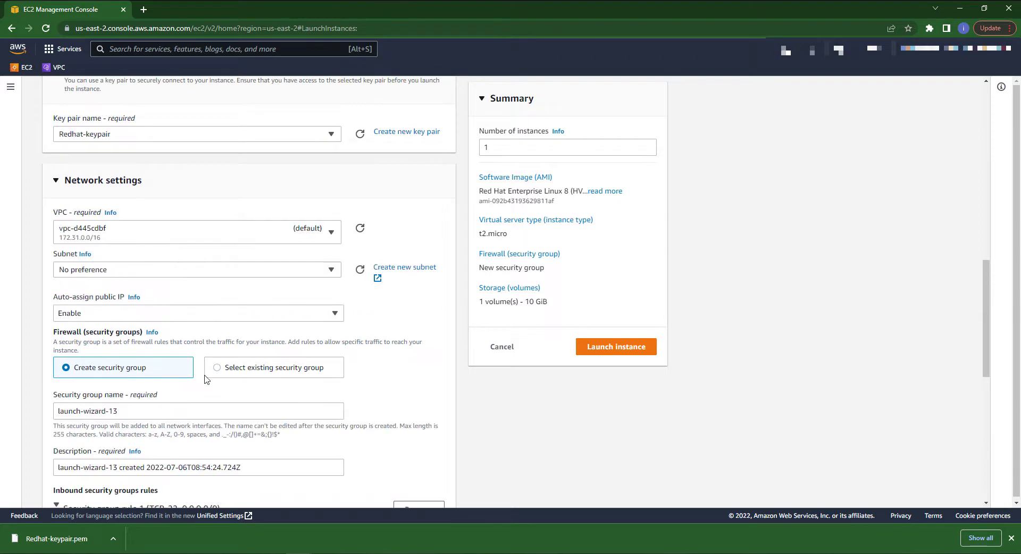
scroll(206, 379, down, 7)
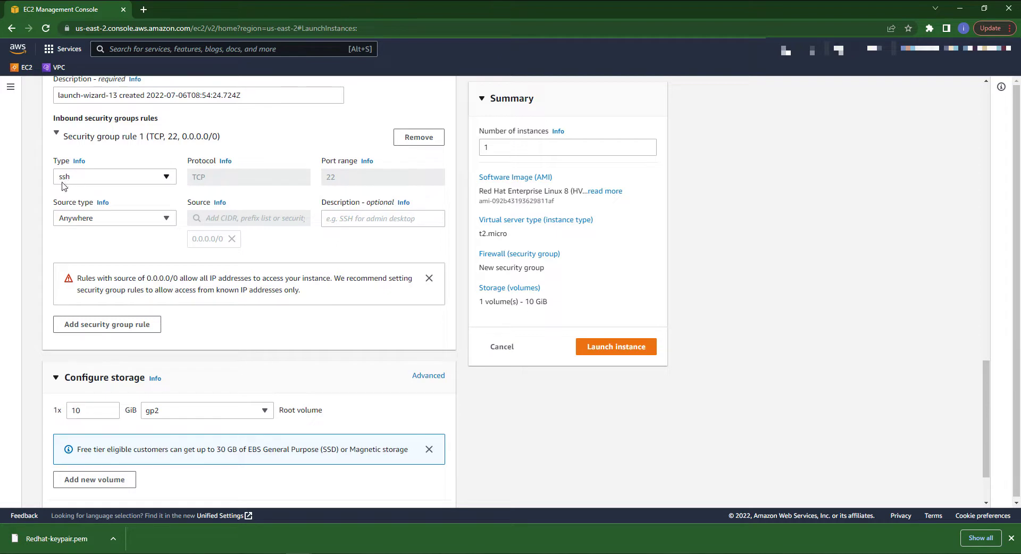
click(167, 179)
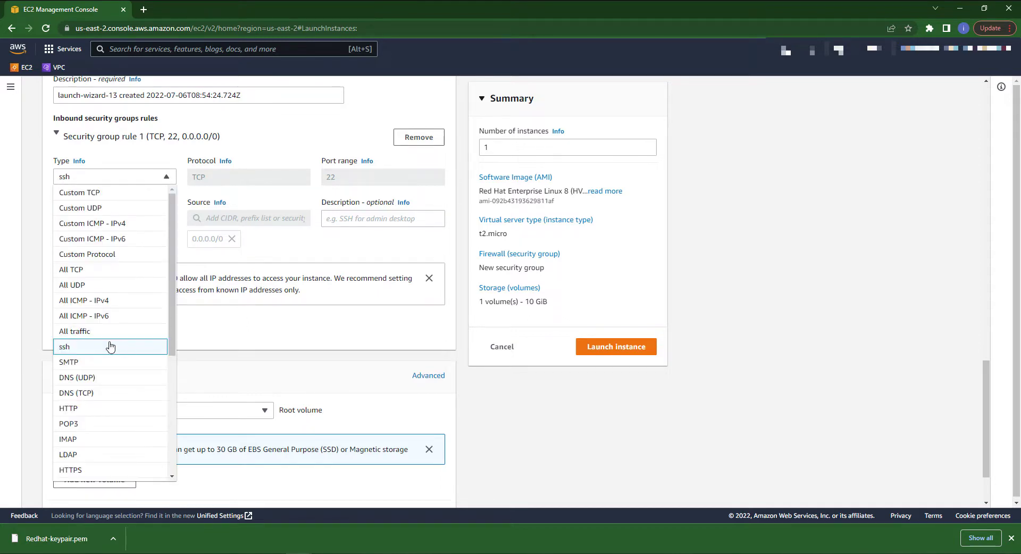
click(93, 333)
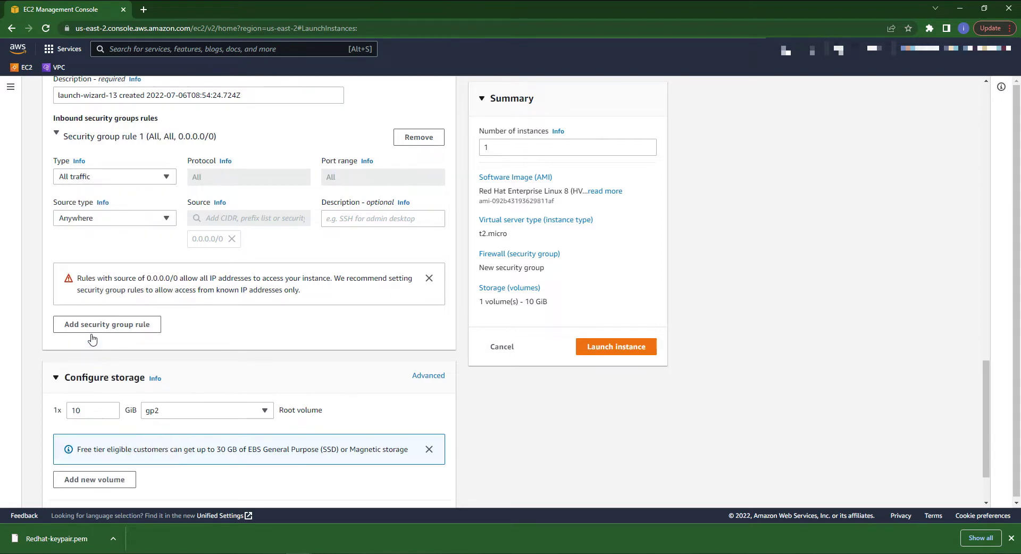
click(429, 279)
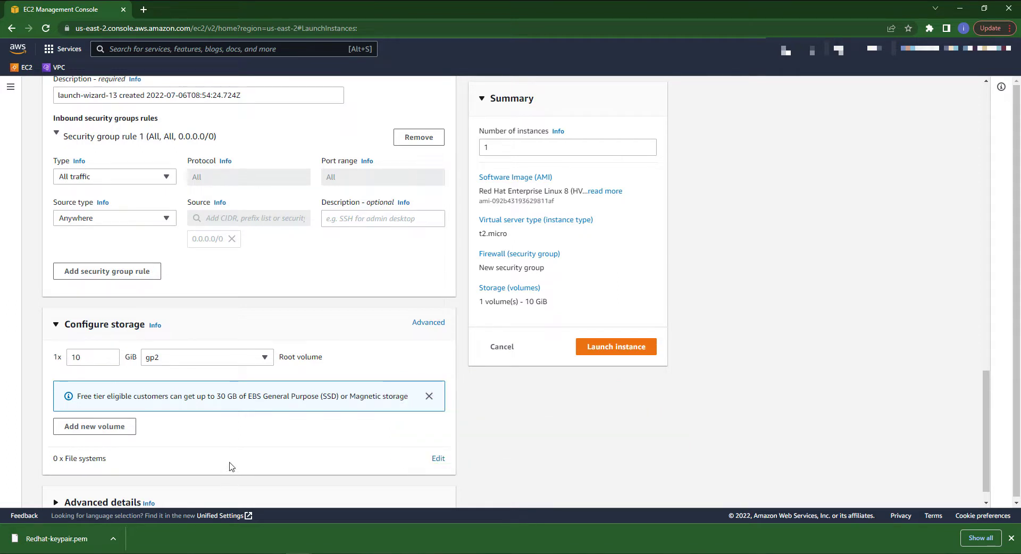
Launch the instance and go to the list of all instances
scroll(232, 467, down, 1)
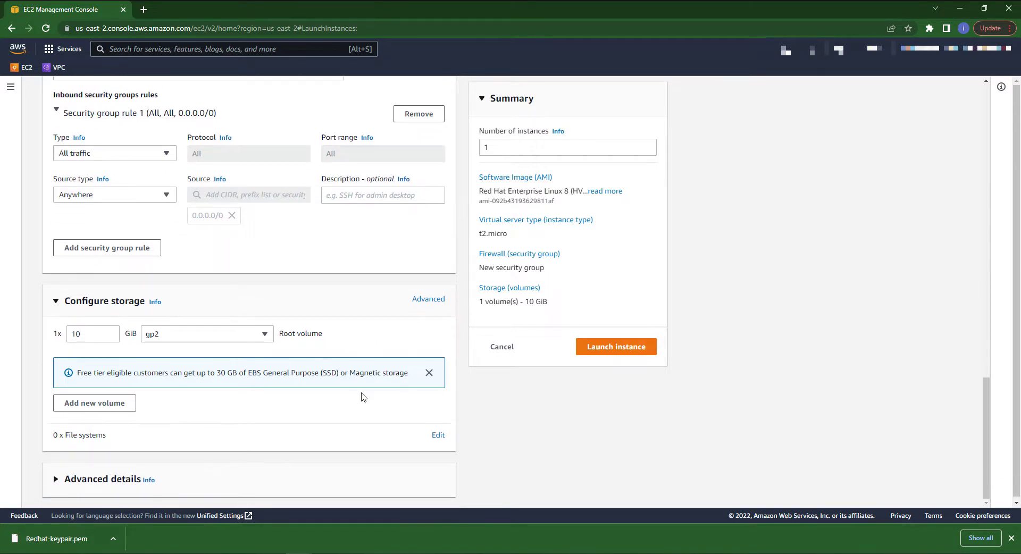
click(612, 355)
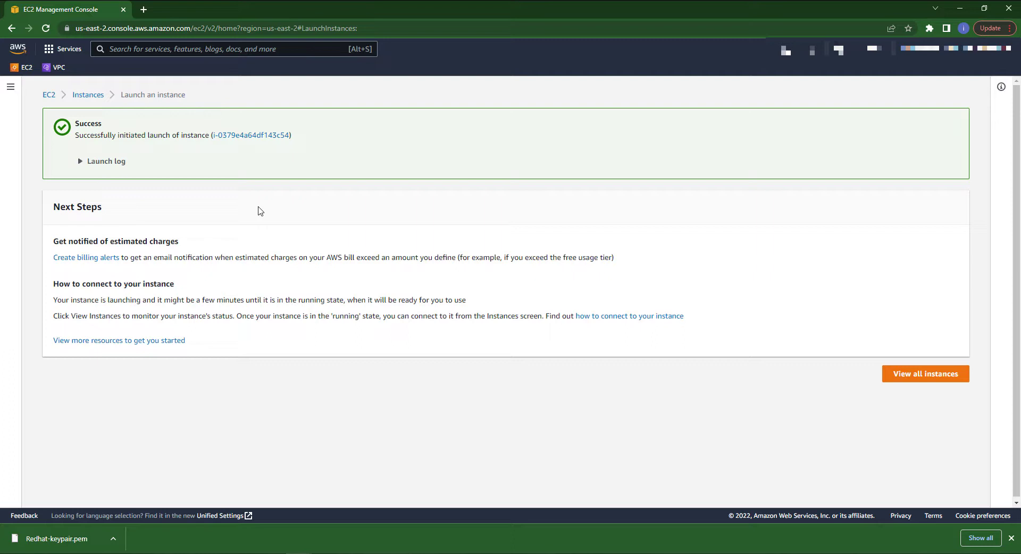
click(930, 372)
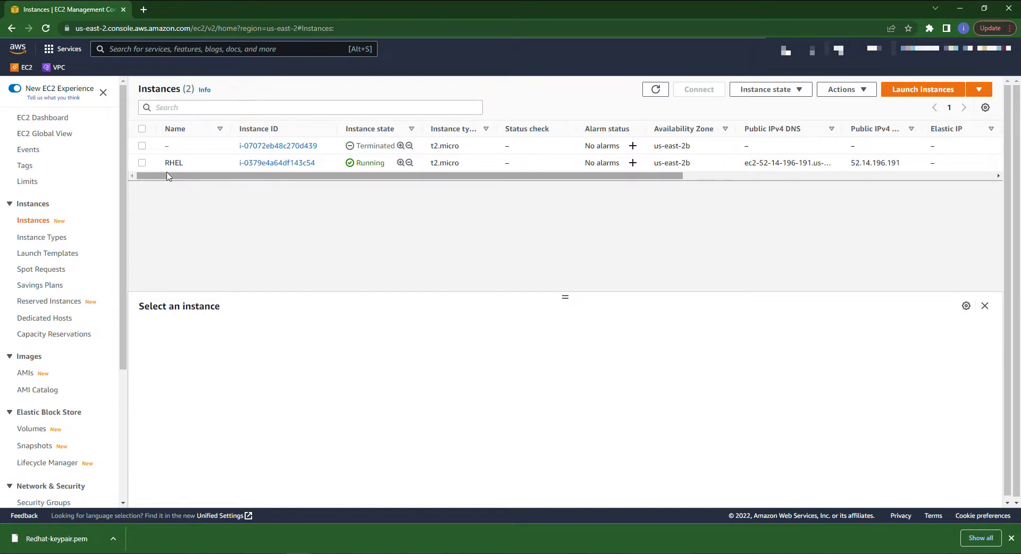
Select the RHEL instance to review its details, then close the details pane and refresh the instances list
click(142, 164)
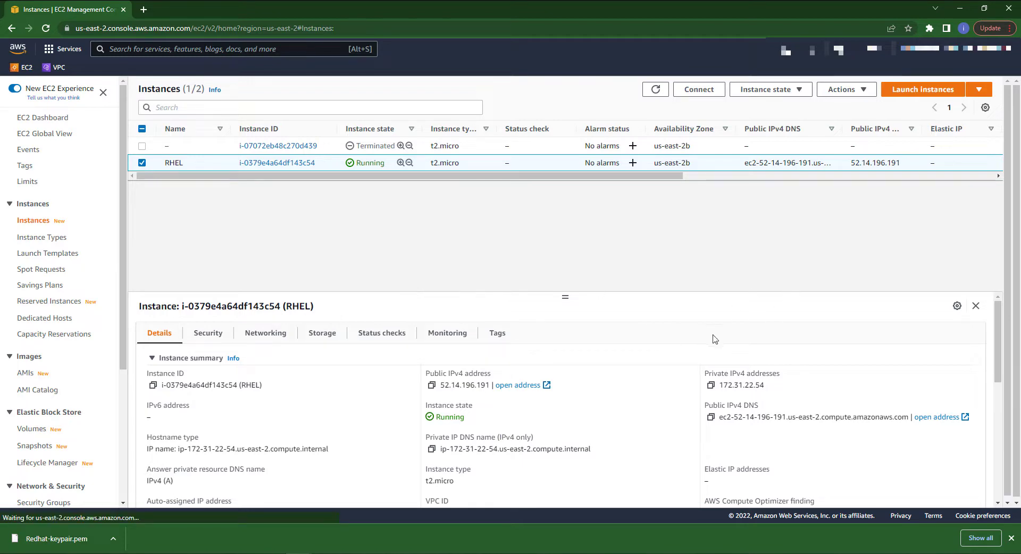
scroll(643, 341, down, 2)
scroll(642, 341, up, 3)
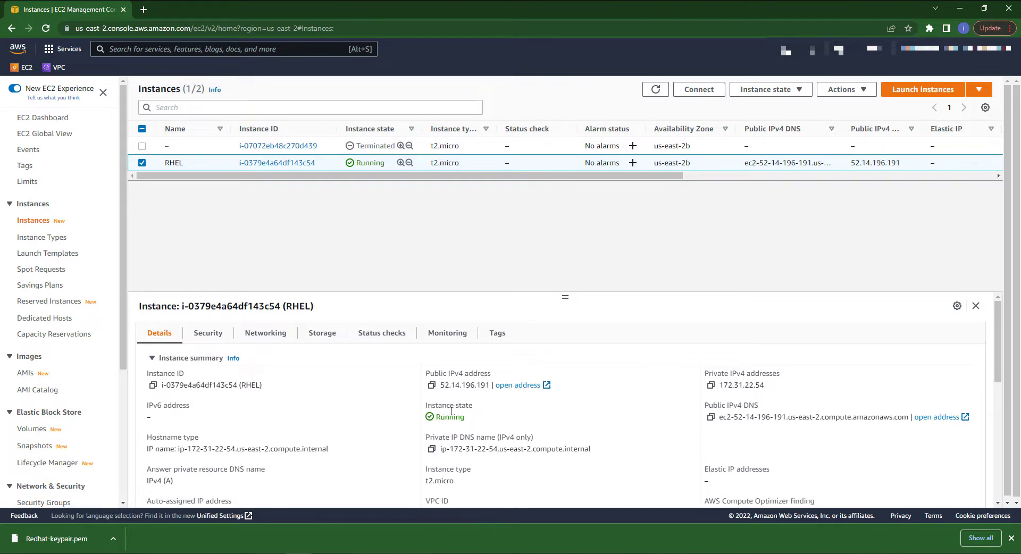
scroll(467, 434, down, 3)
scroll(467, 434, up, 3)
scroll(269, 421, down, 3)
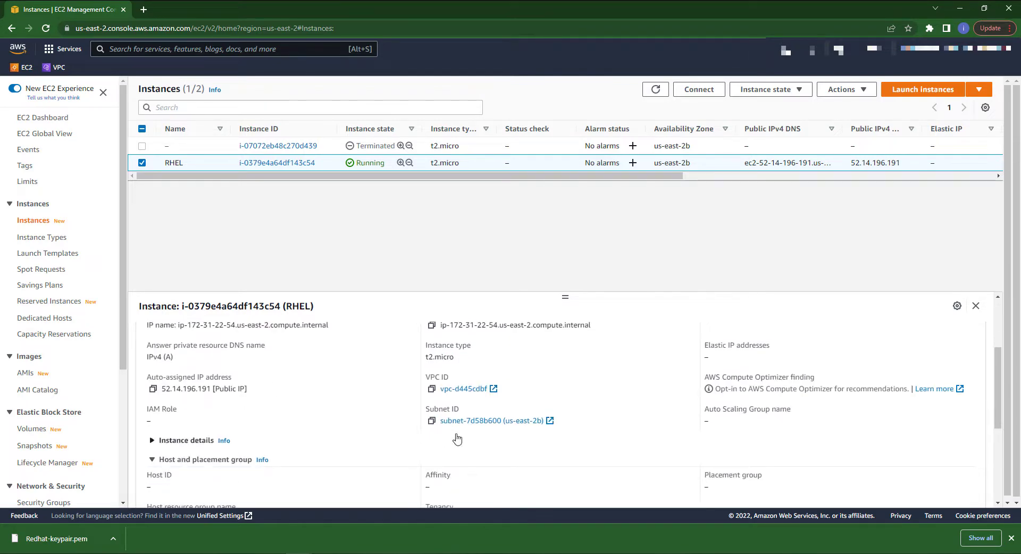
scroll(554, 441, up, 3)
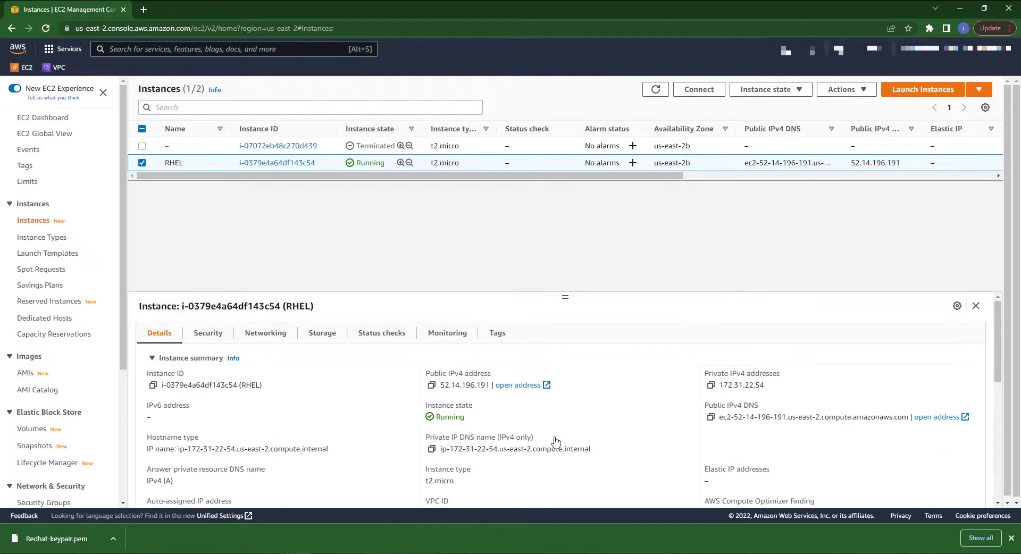
click(975, 306)
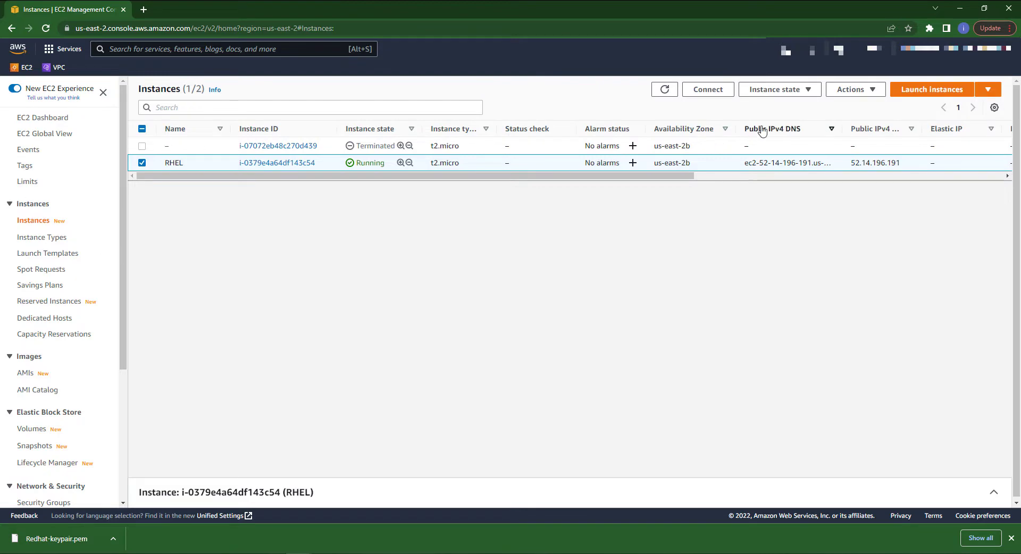
click(664, 90)
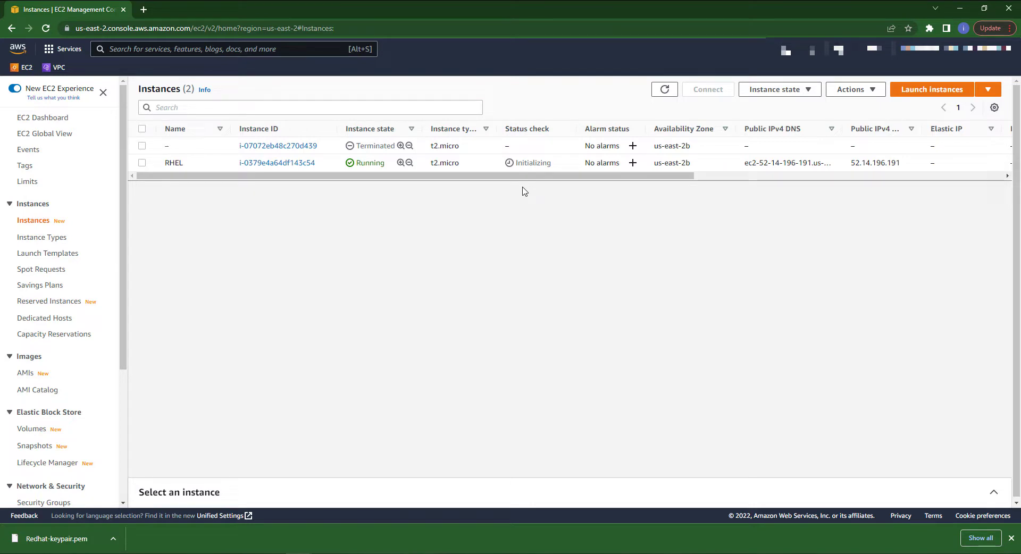
Select the RHEL instance and review its details and status checks in the details pane
click(142, 163)
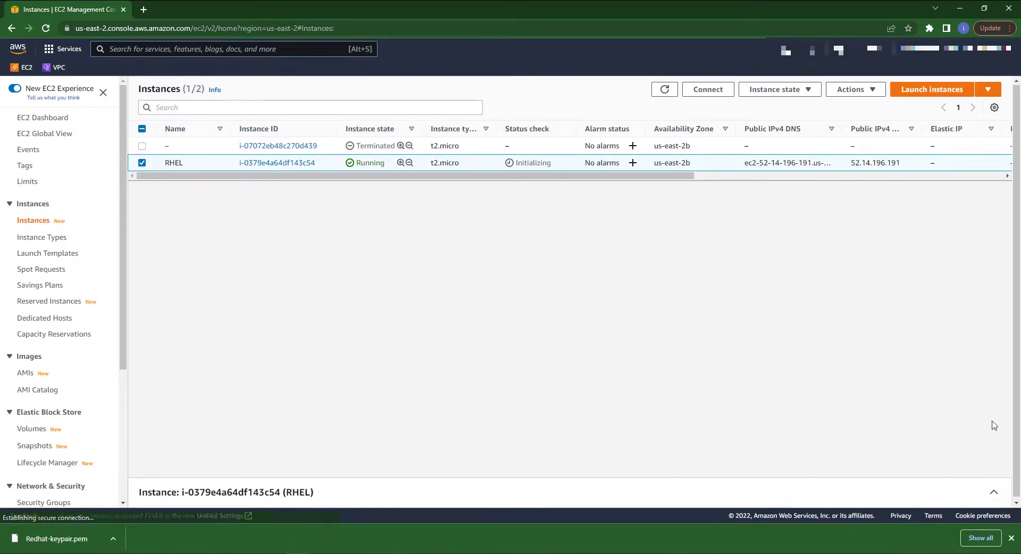
click(993, 492)
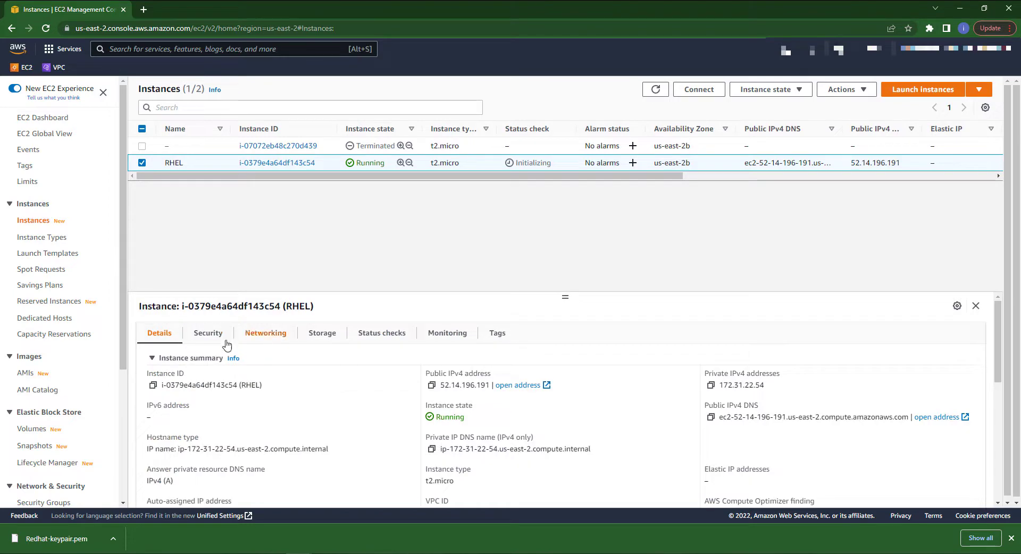
click(379, 334)
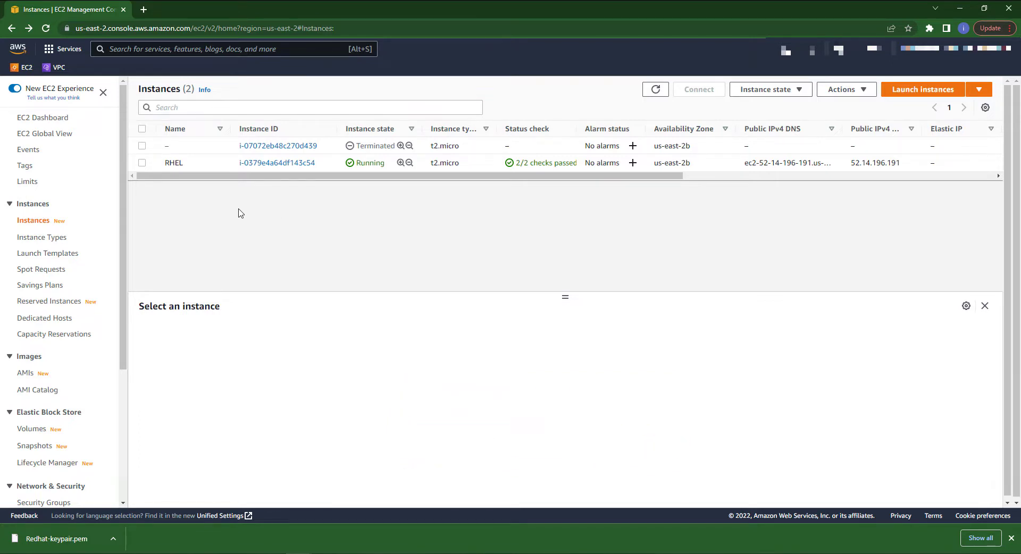
Open the Connect to instance page for the RHEL instance and select the example SSH command on the SSH client tab
click(142, 163)
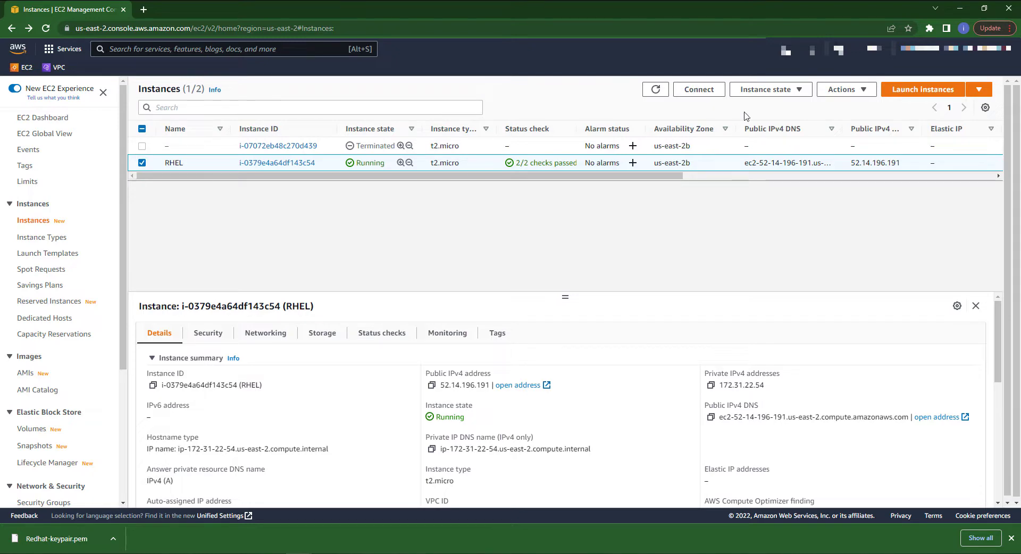
click(693, 93)
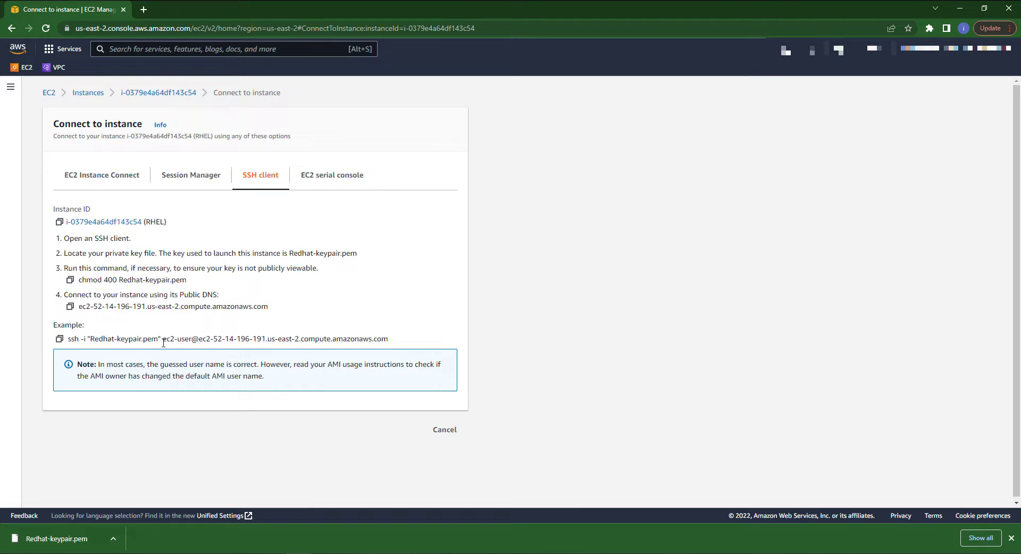
drag(161, 340, 192, 350)
click(201, 326)
drag(67, 340, 390, 345)
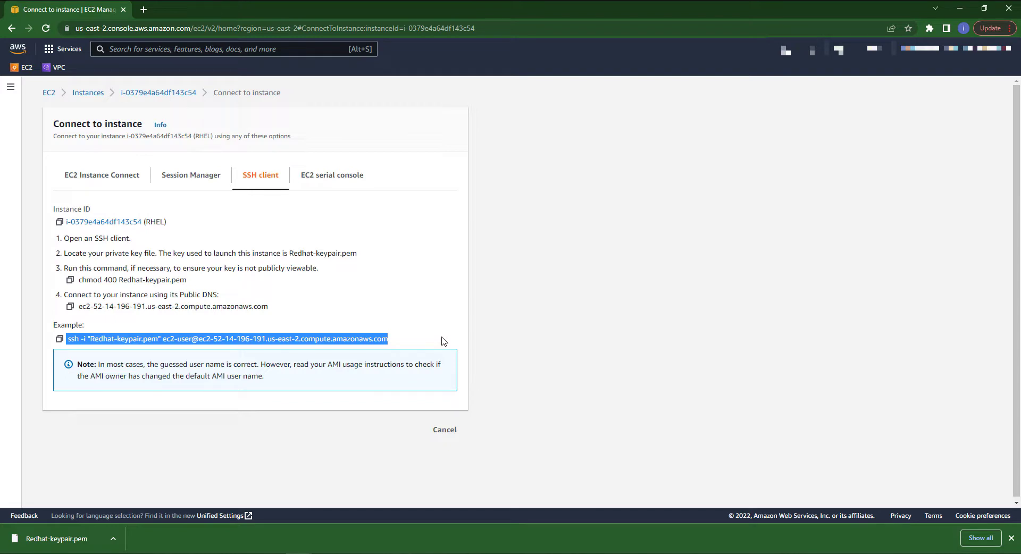
Open Command Prompt from the Start menu by searching for cmd
click(351, 553)
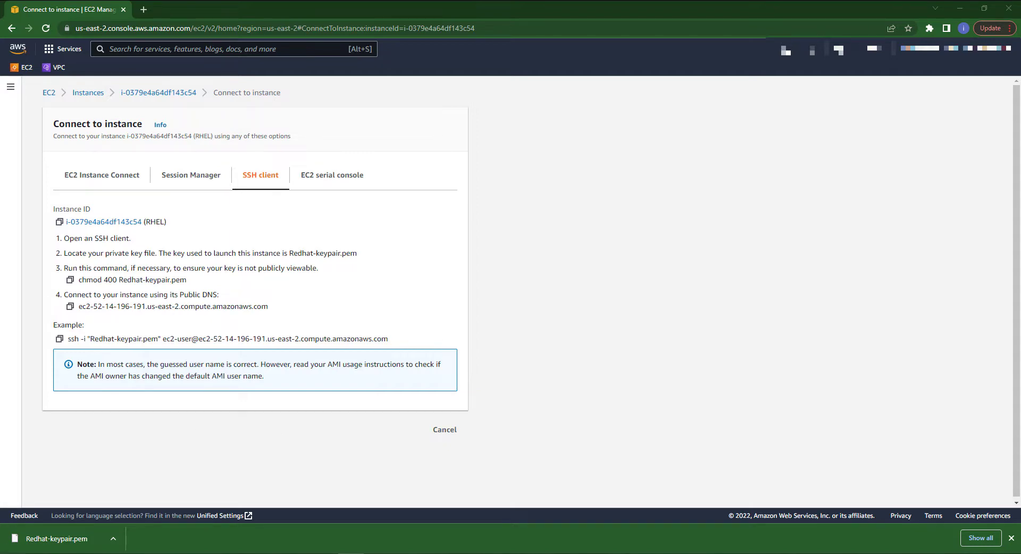
click(12, 553)
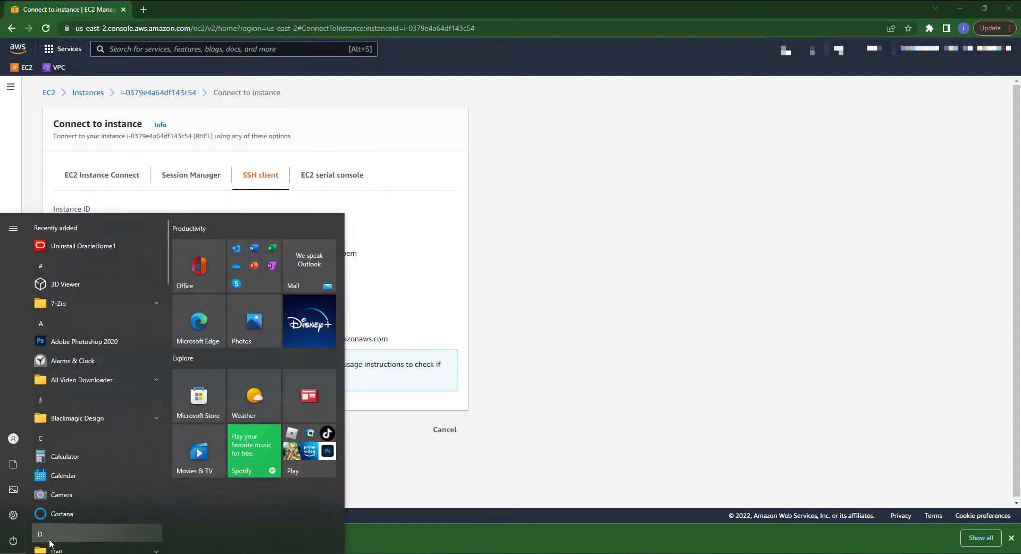
text(cmd)
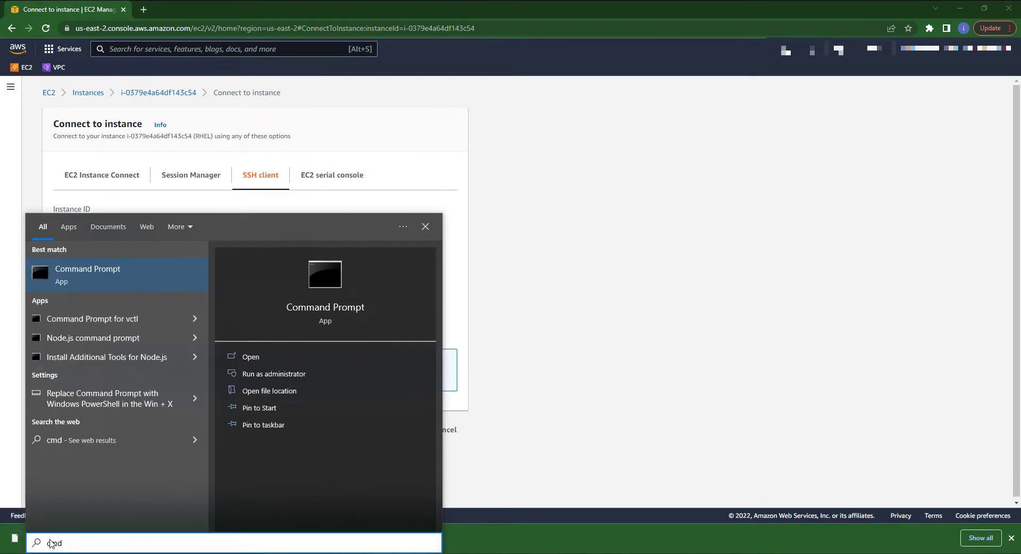
click(321, 312)
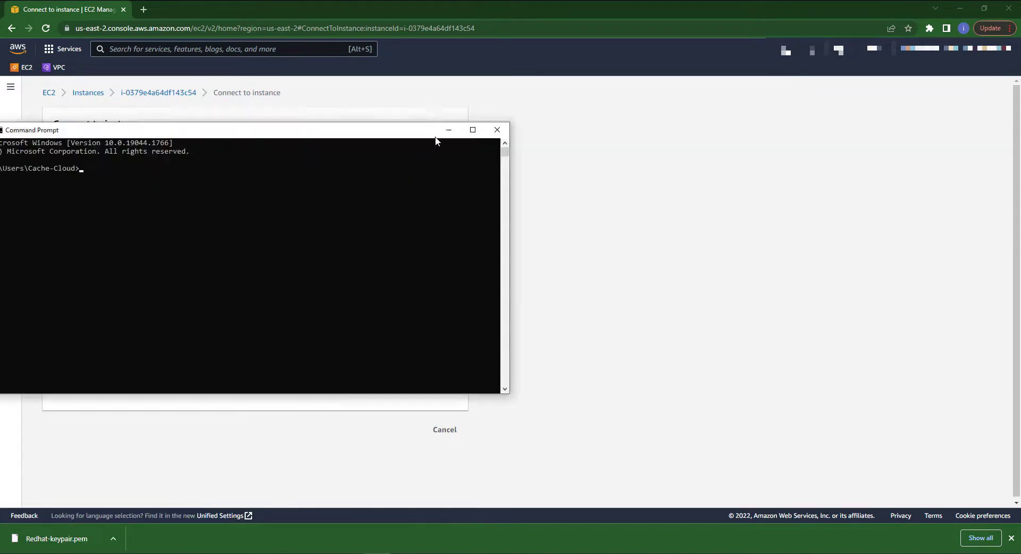
click(383, 160)
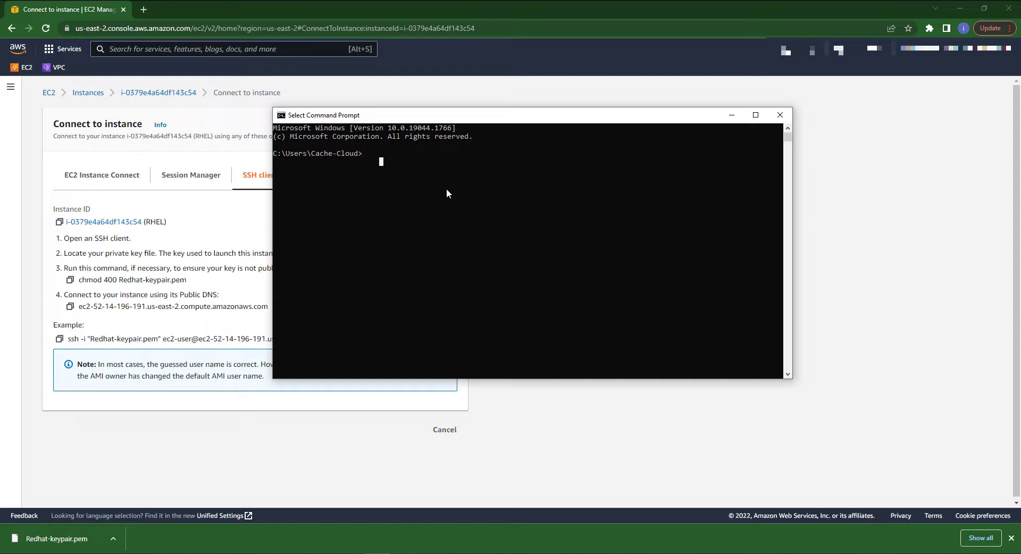
Change to the Downloads folder and list its contents with dir
text(cd down)
key(Tab)
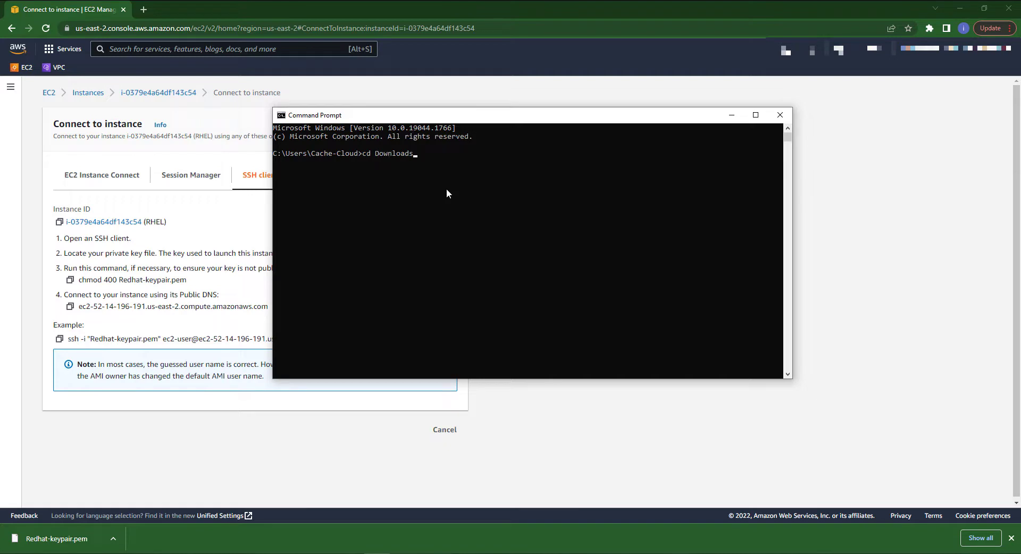
key(Return)
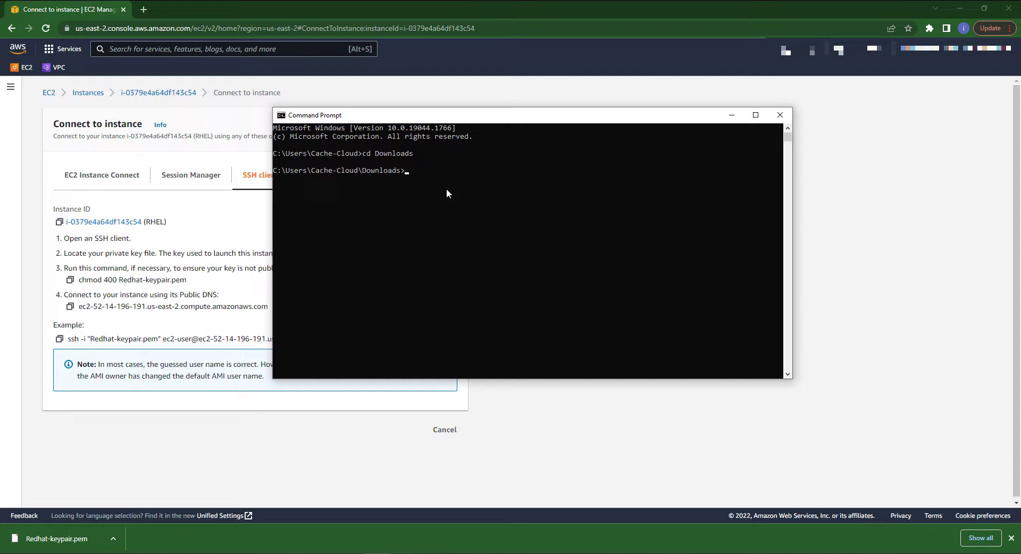
text(dir)
key(Return)
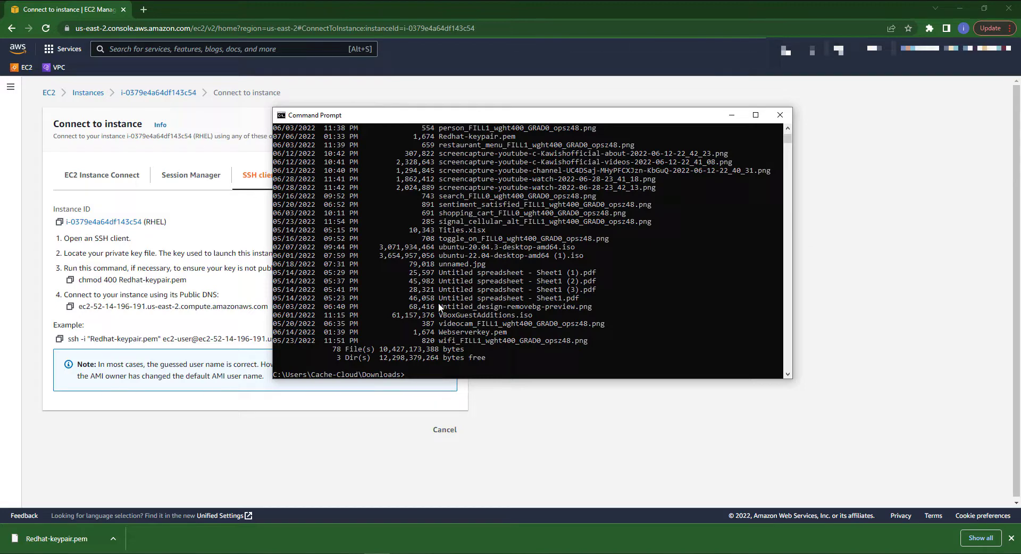
Scroll through the Downloads listing to locate the Redhat-keypair.pem key file
scroll(438, 304, up, 15)
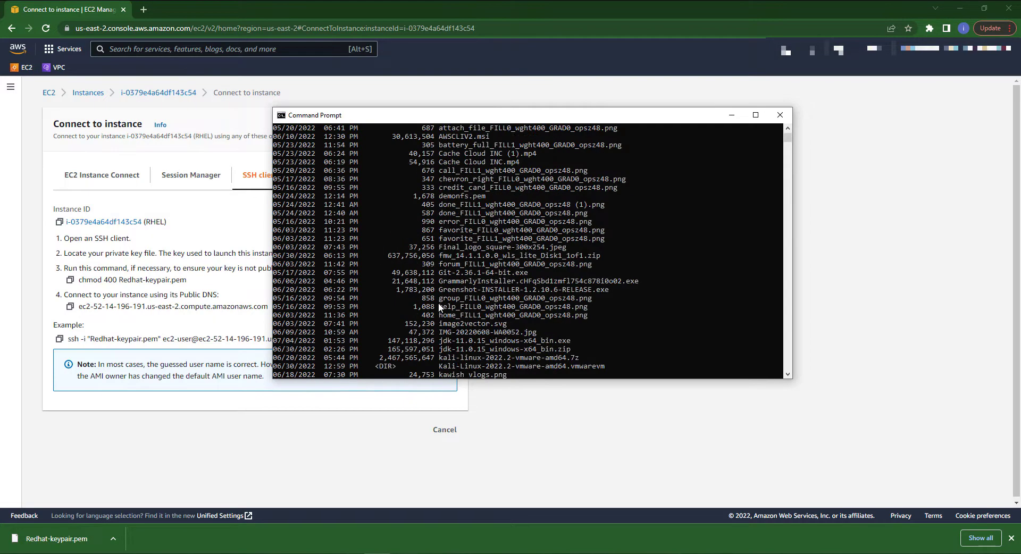
scroll(439, 305, up, 8)
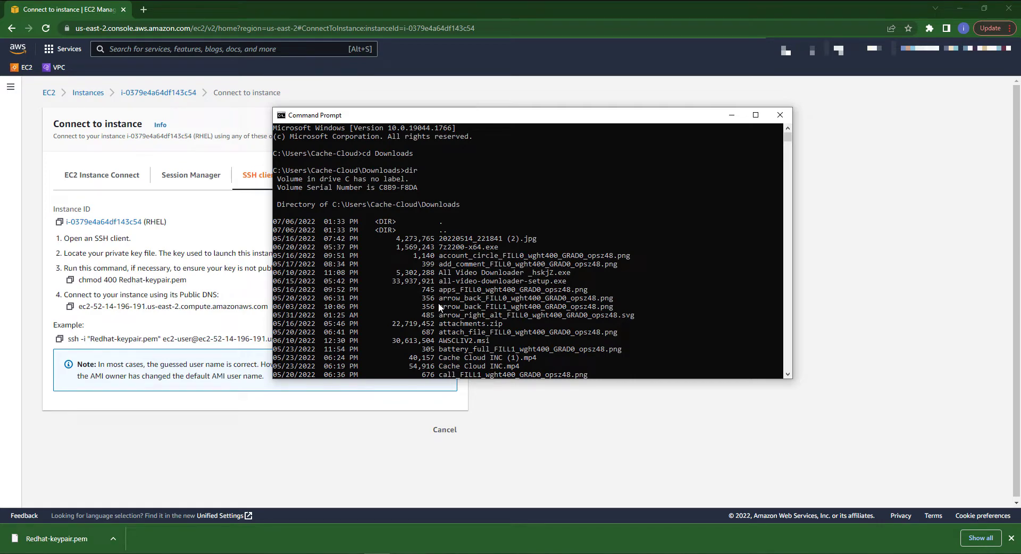
scroll(438, 302, down, 2)
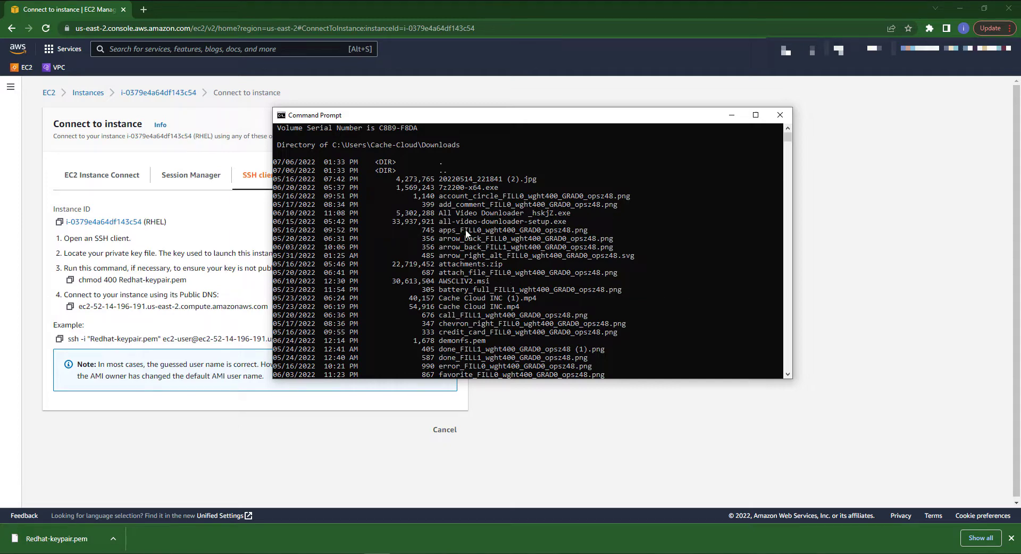
scroll(471, 276, down, 2)
scroll(470, 277, down, 2)
scroll(470, 276, down, 9)
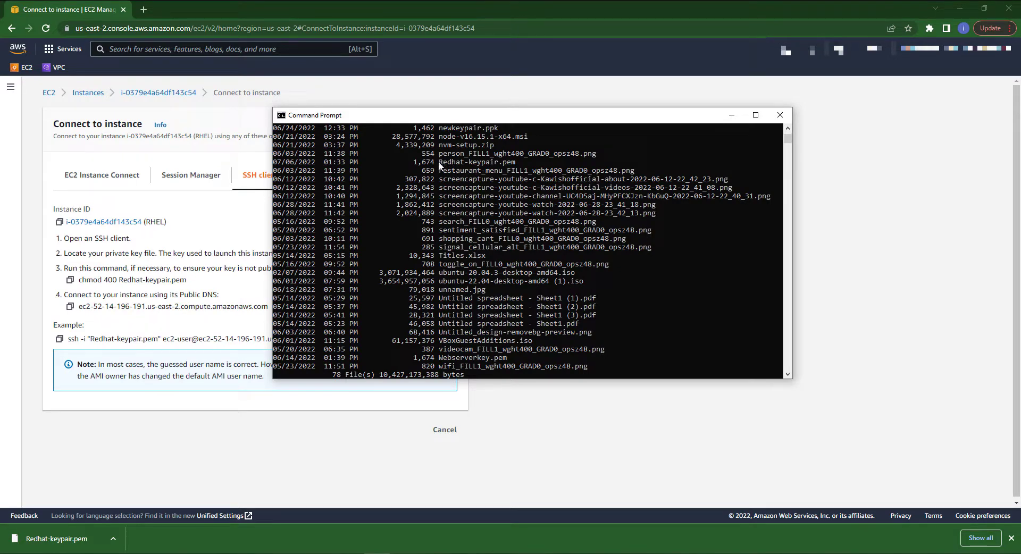
drag(439, 158, 519, 166)
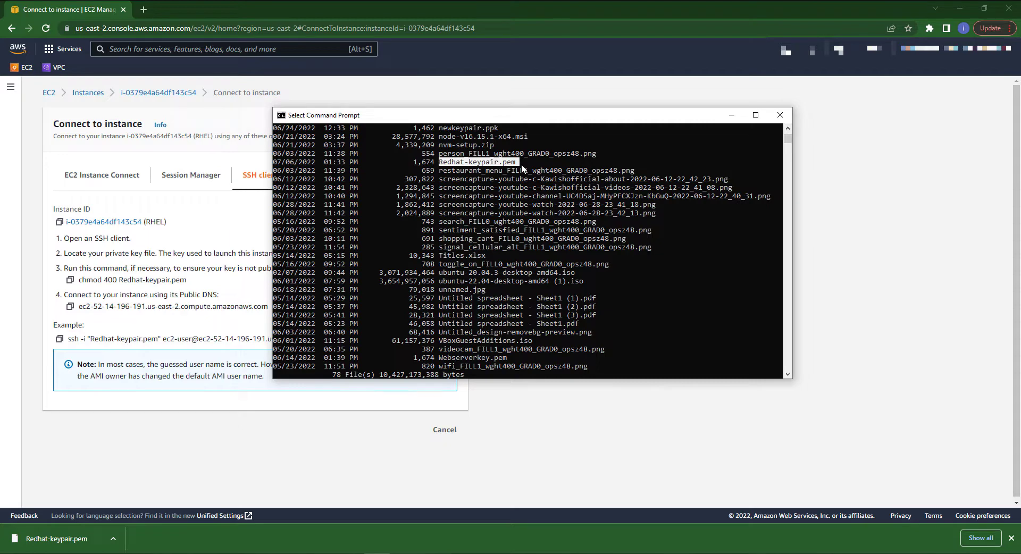
scroll(646, 351, down, 12)
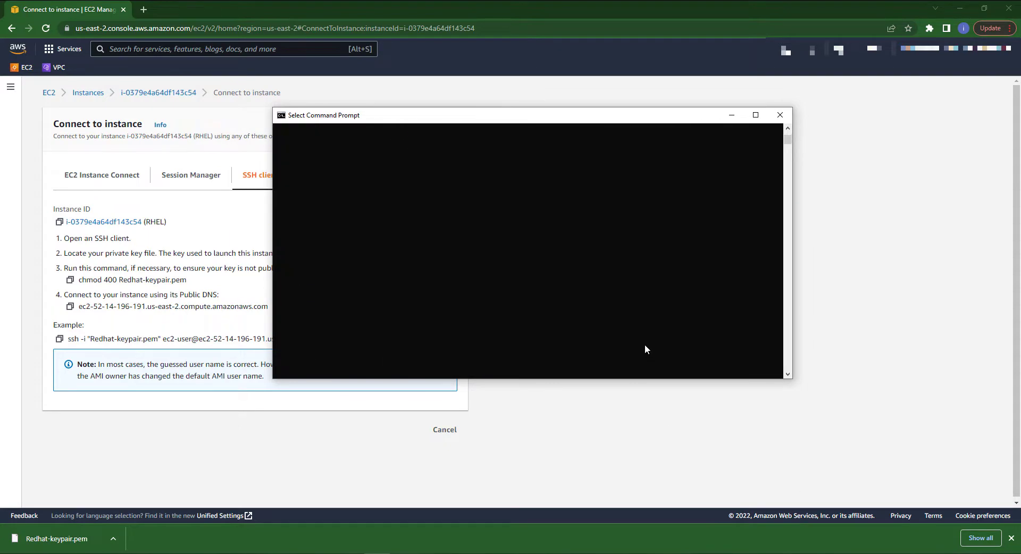
scroll(644, 349, up, 7)
scroll(644, 349, up, 6)
scroll(645, 349, down, 6)
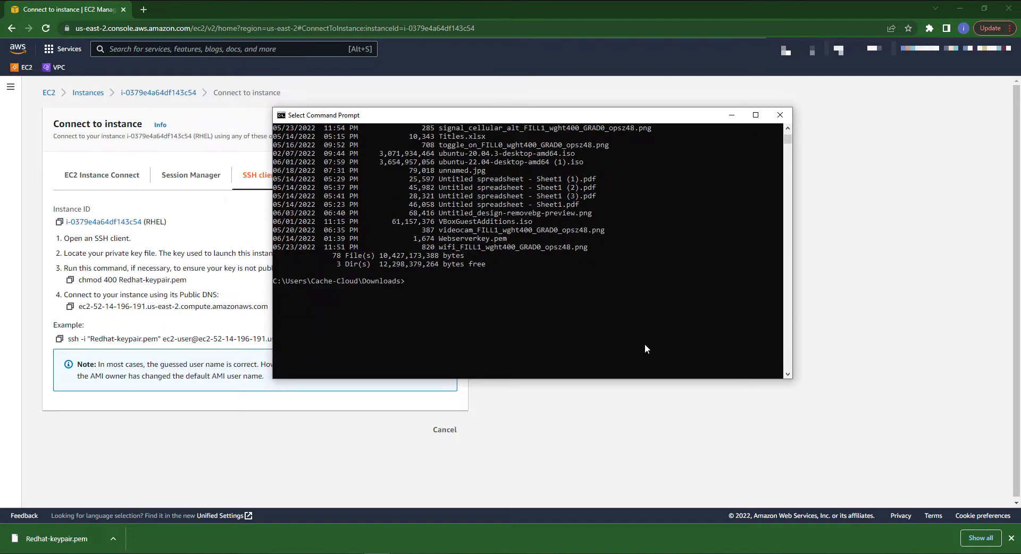
click(429, 290)
Copy the example ssh -i "Redhat-keypair.pem" ec2-user command from the SSH client tab
click(59, 341)
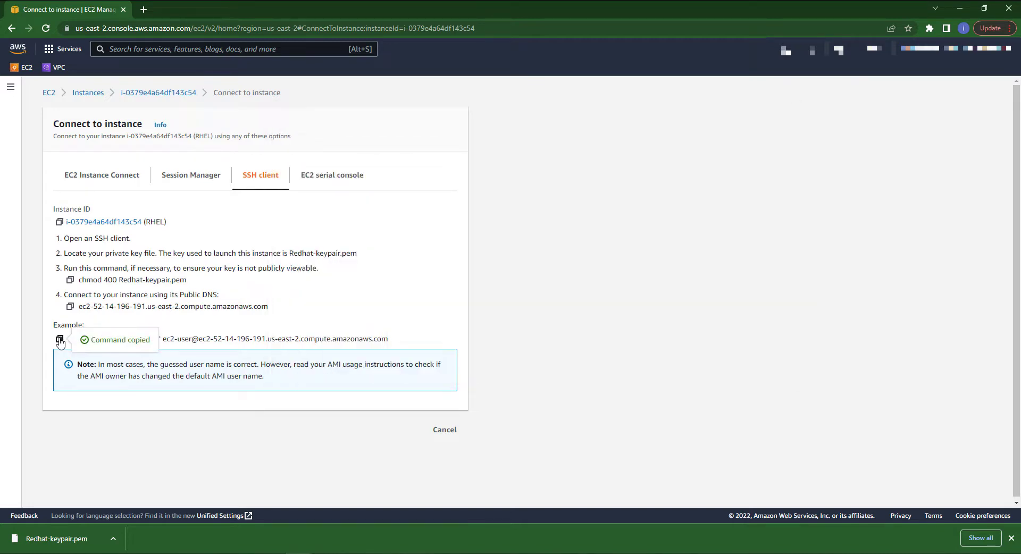
click(377, 553)
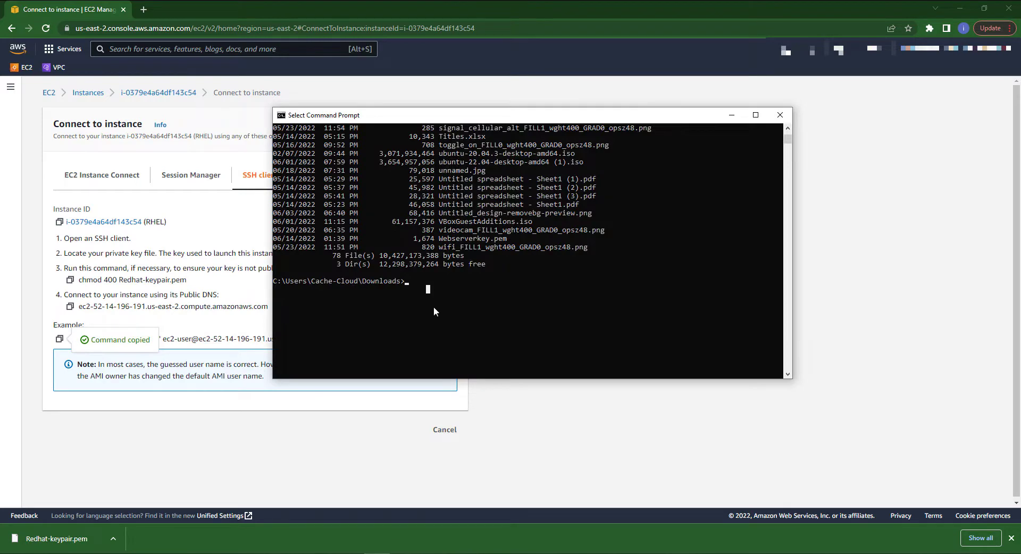
key(Escape)
right_click(59, 339)
click(207, 310)
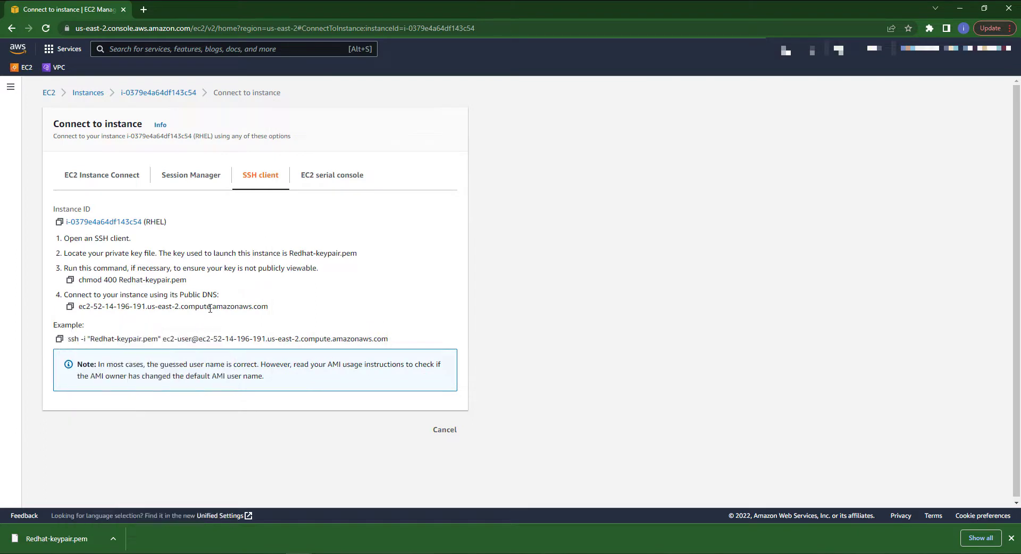
drag(68, 339, 389, 340)
right_click(371, 342)
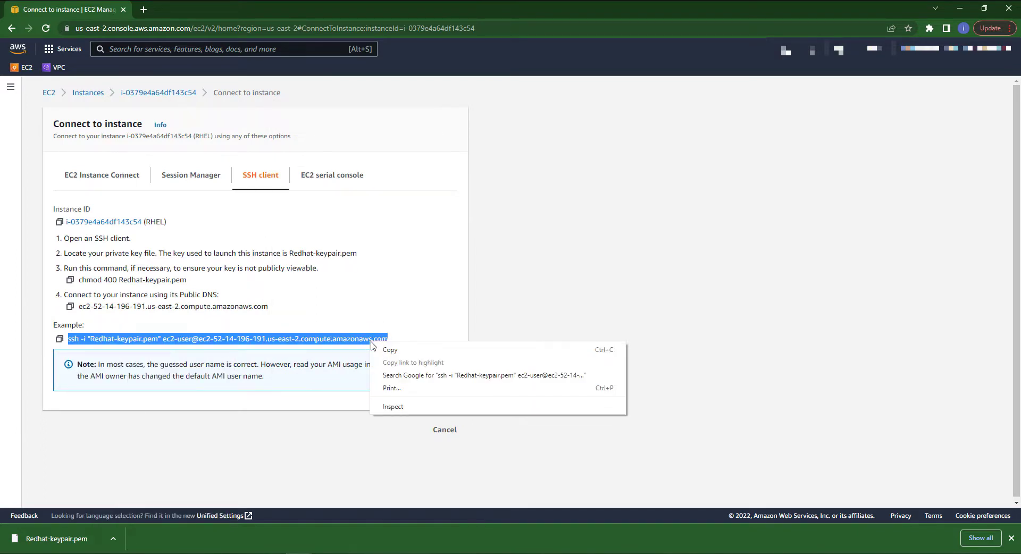
click(392, 351)
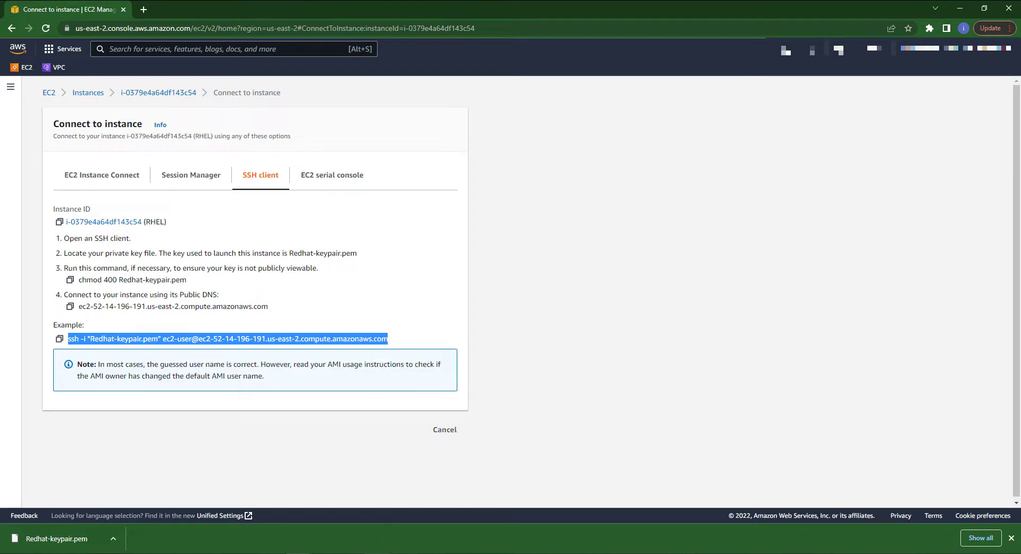
Paste and run the ssh command in Command Prompt, answering yes to continue connecting to the host
mouse_move(377, 553)
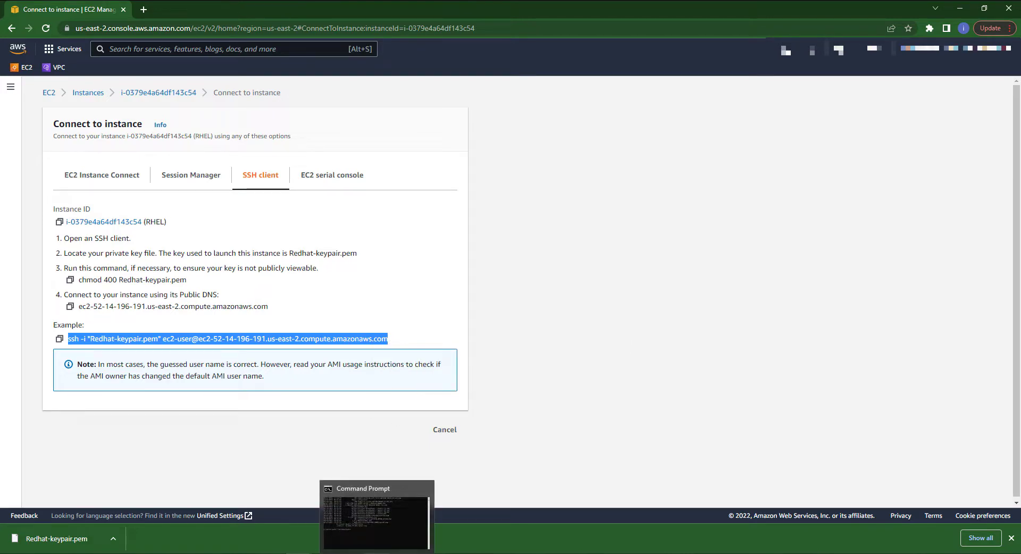
click(377, 553)
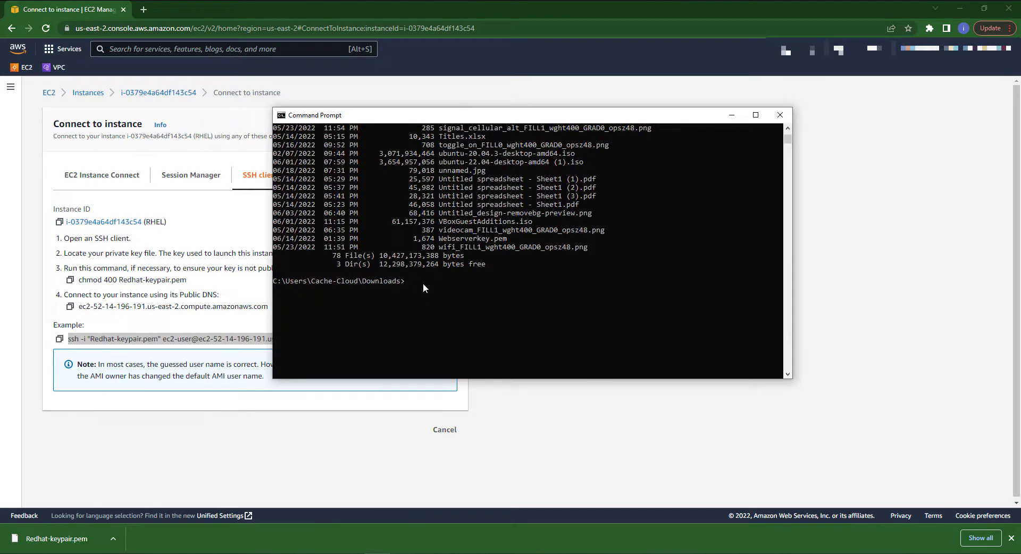
key(ctrl+v)
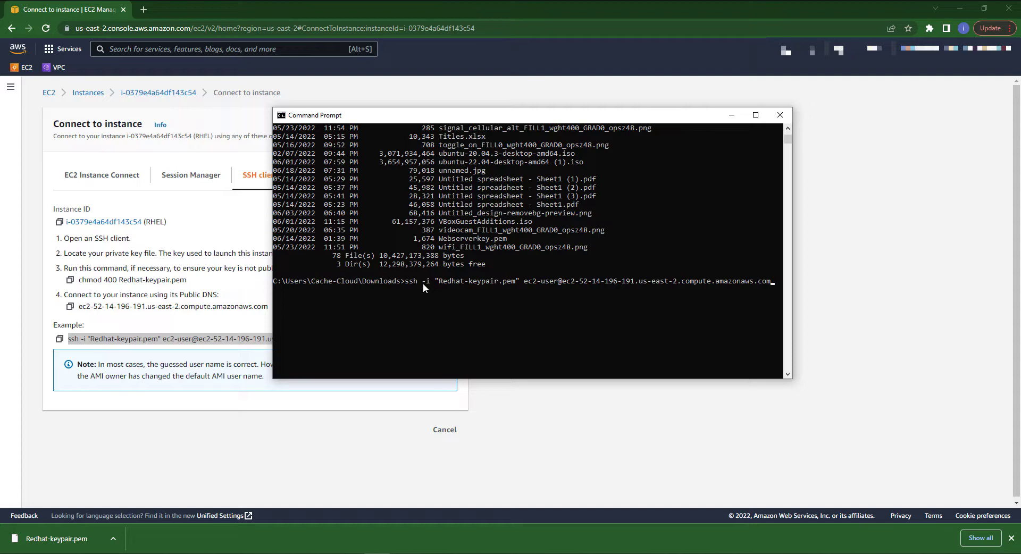
key(Return)
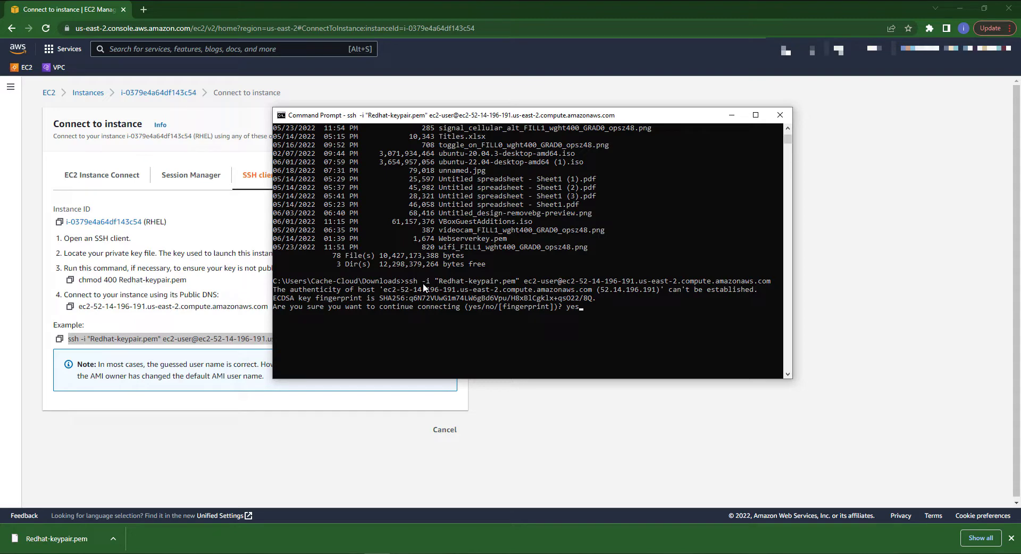
key(Return)
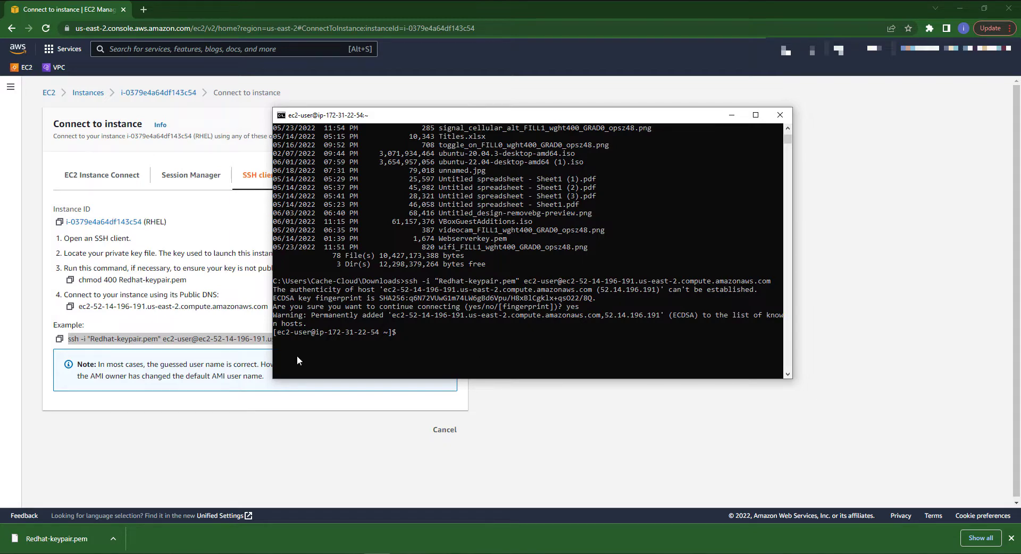
Review the SSH session output and the remote ec2-user shell prompt
scroll(464, 253, up, 20)
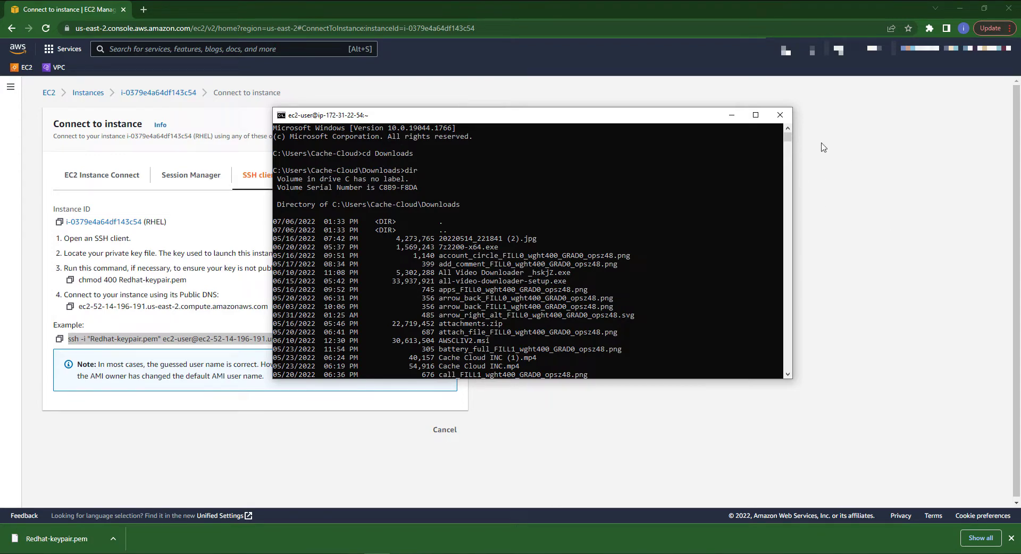
scroll(712, 210, down, 20)
scroll(670, 304, up, 6)
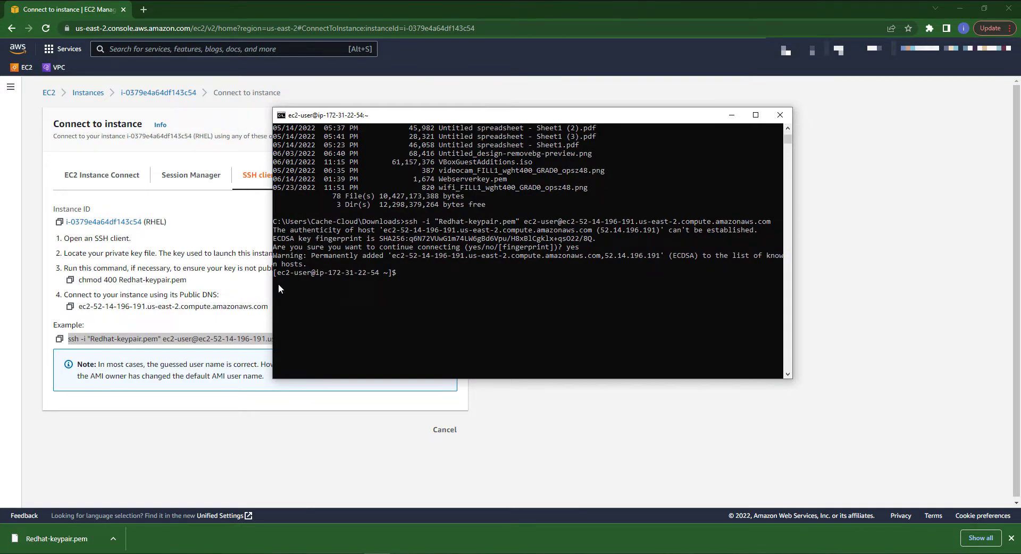
drag(275, 273, 381, 276)
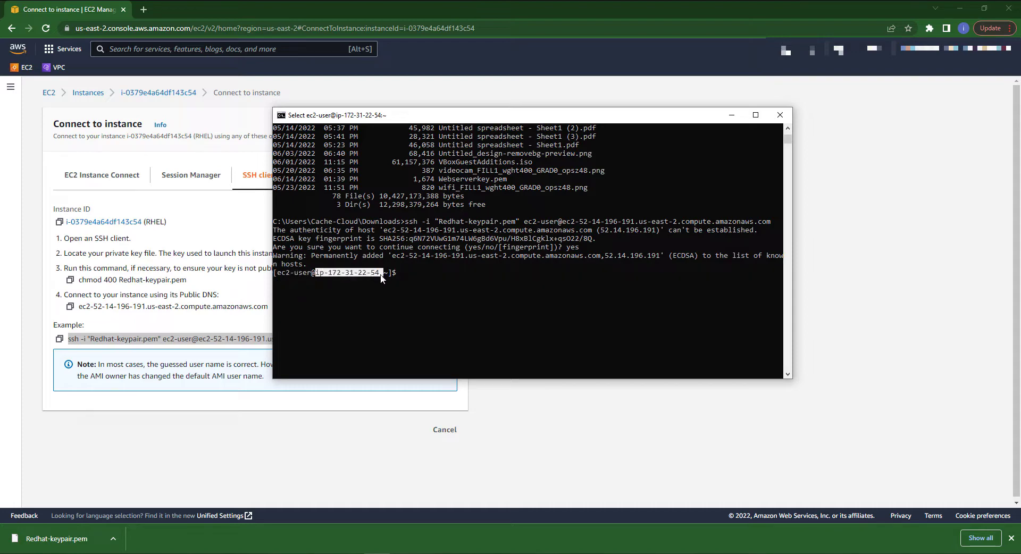
click(413, 281)
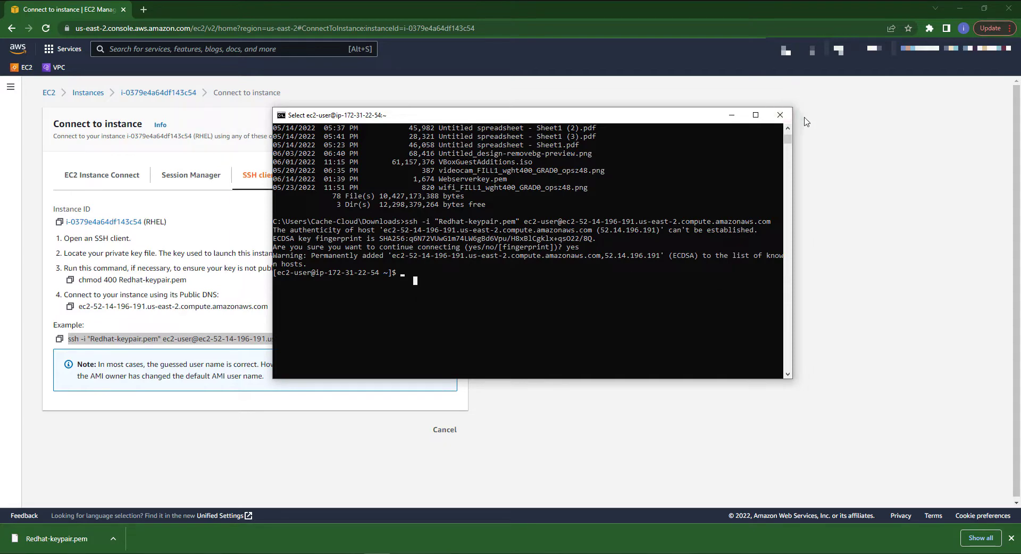
Close the SSH command window and go back to the EC2 Instances list
click(784, 119)
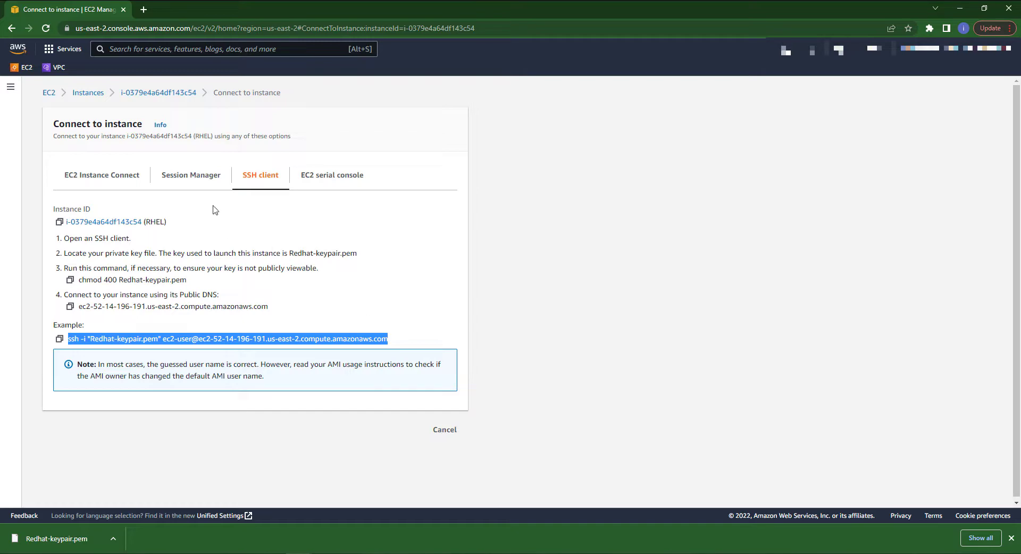
click(13, 31)
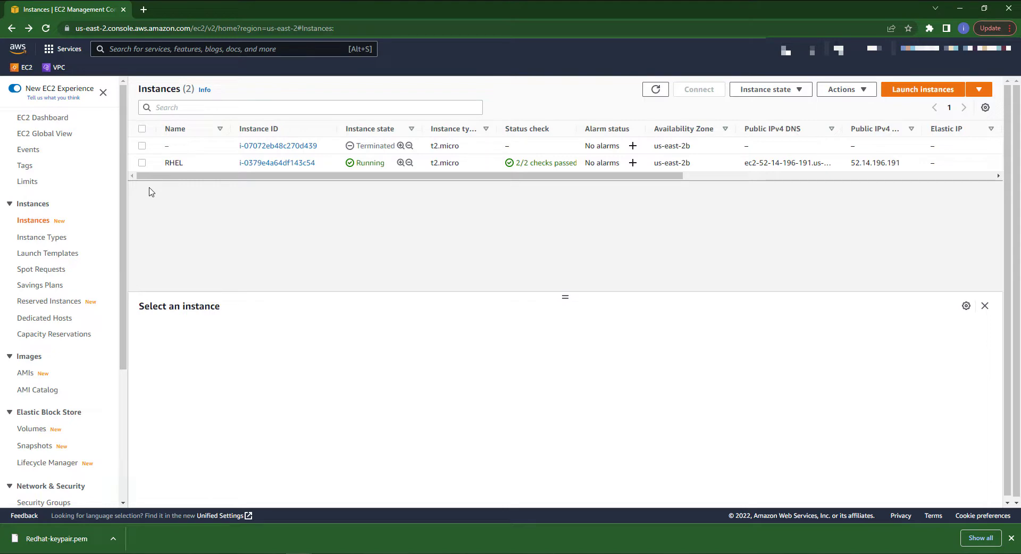
Select the RHEL instance and stop it, confirming the stop
click(142, 163)
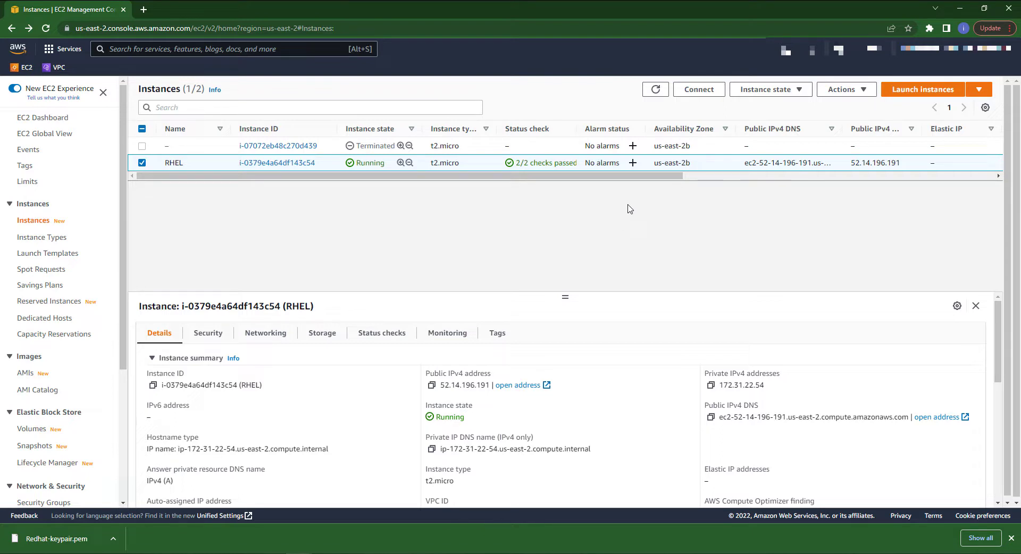
click(795, 90)
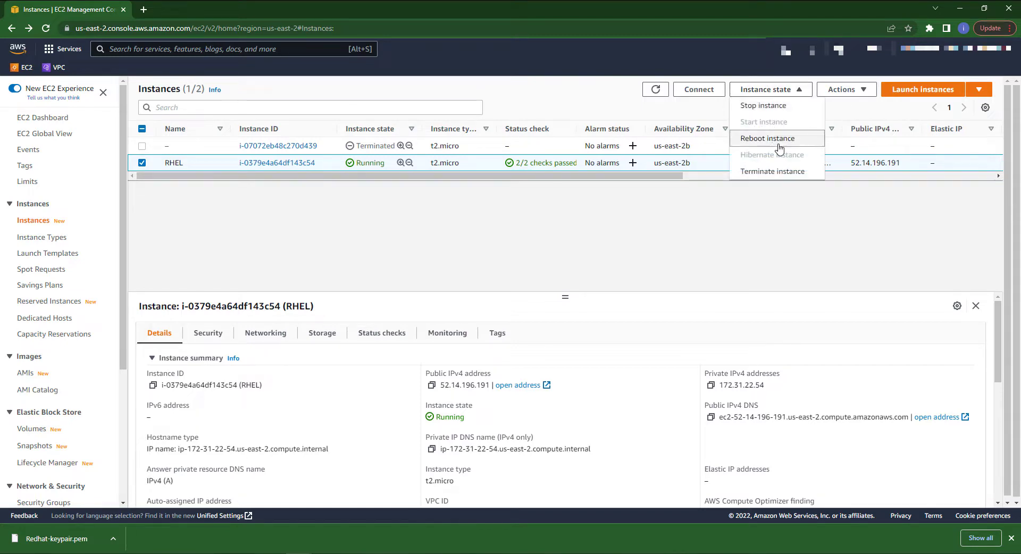
click(761, 106)
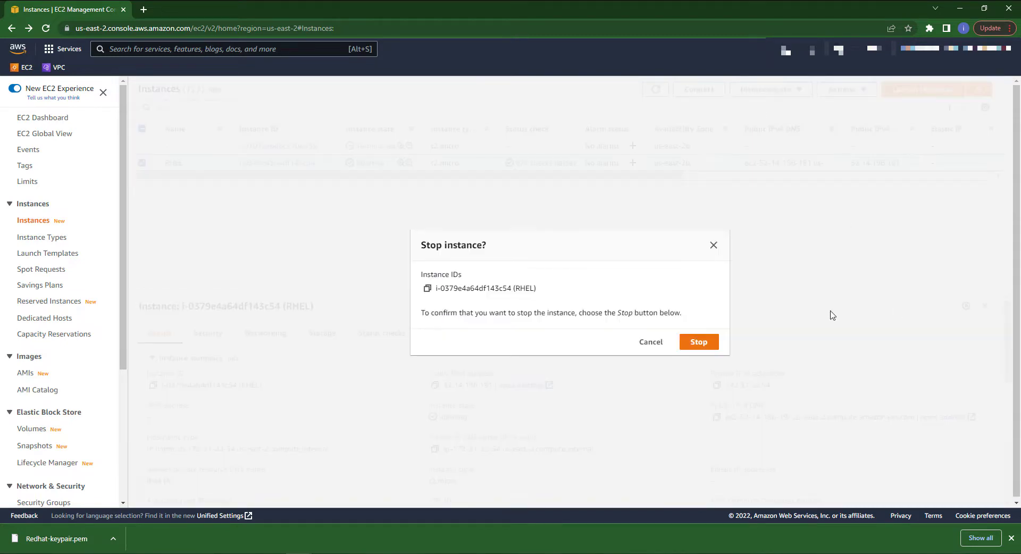
click(707, 346)
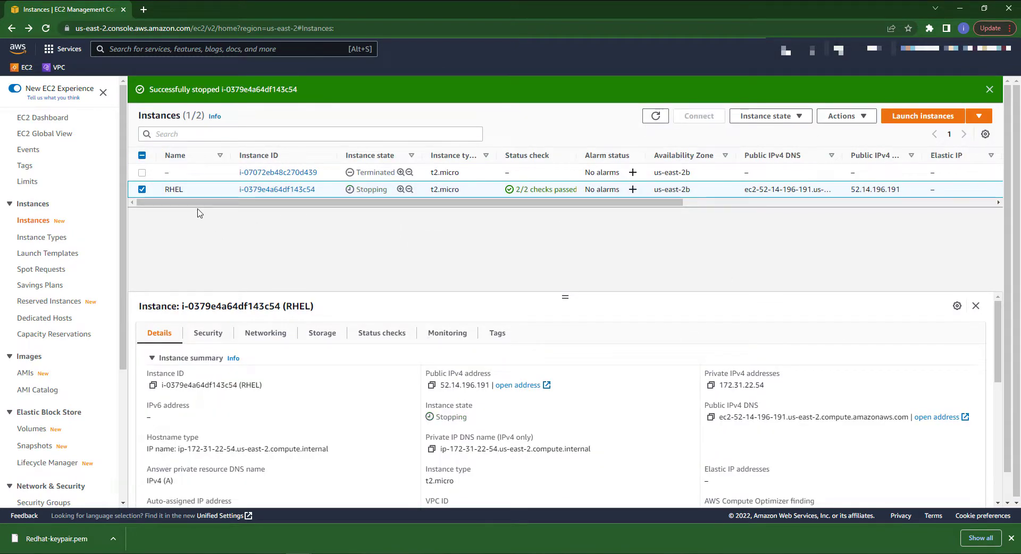
Terminate the RHEL instance, confirming the termination
click(800, 119)
click(764, 203)
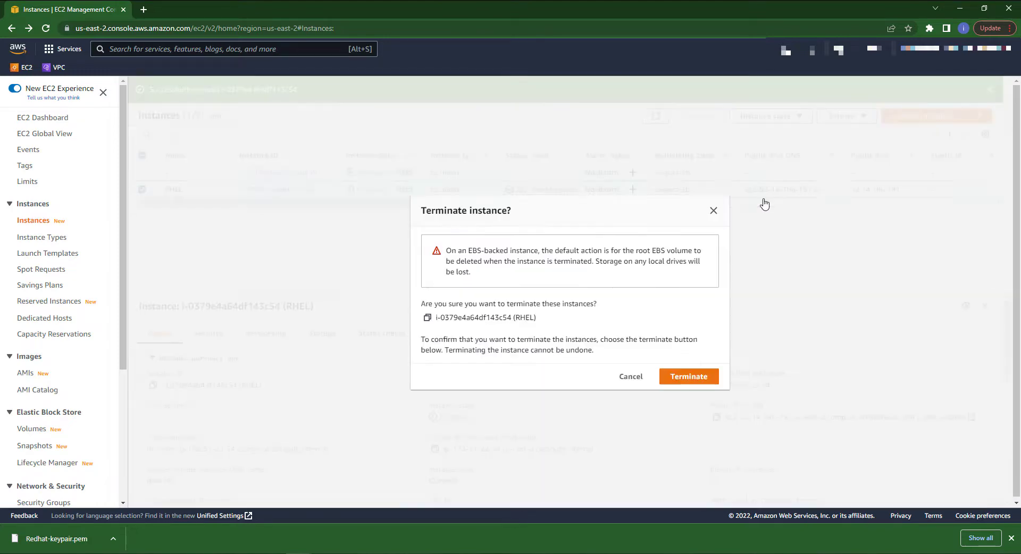
click(702, 378)
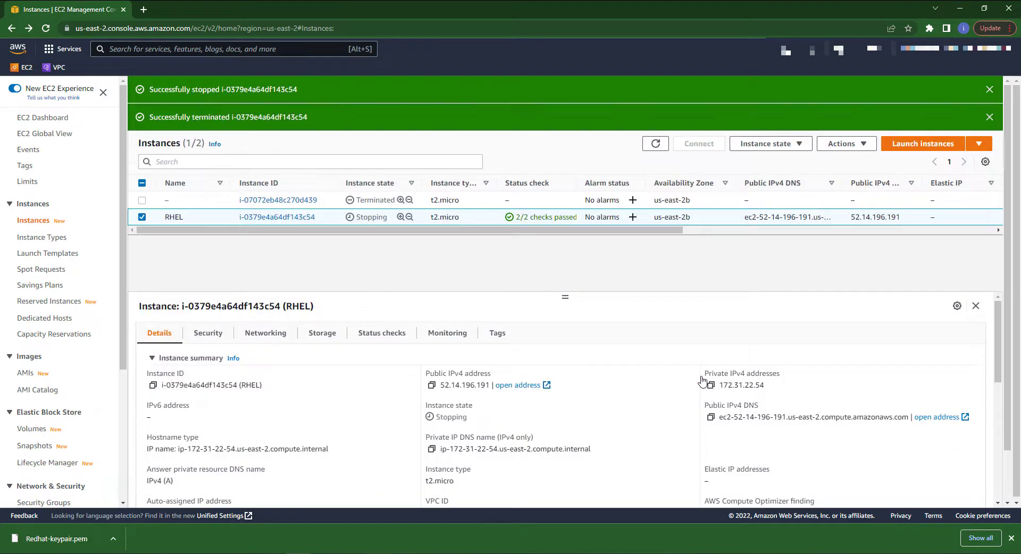